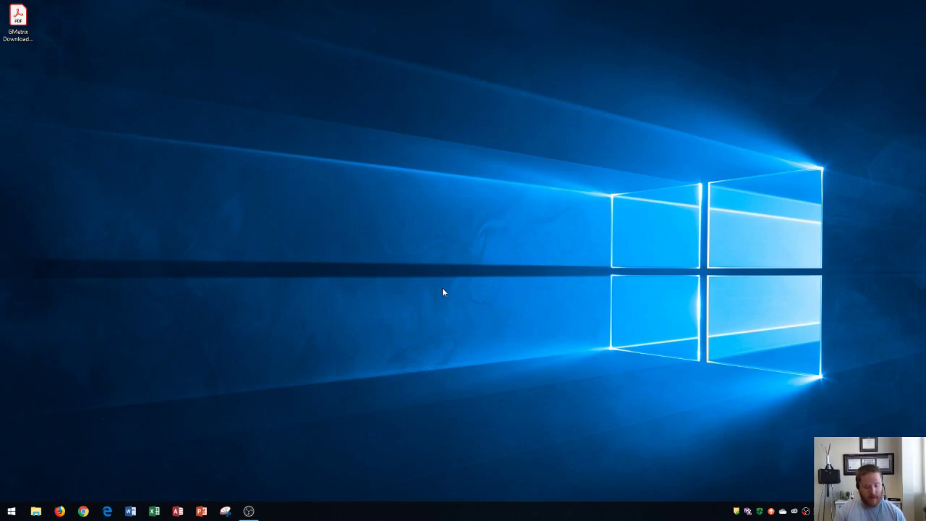
Open the Start menu with the Windows key to show the installed apps list.
{"action": "key", "text": "super"}
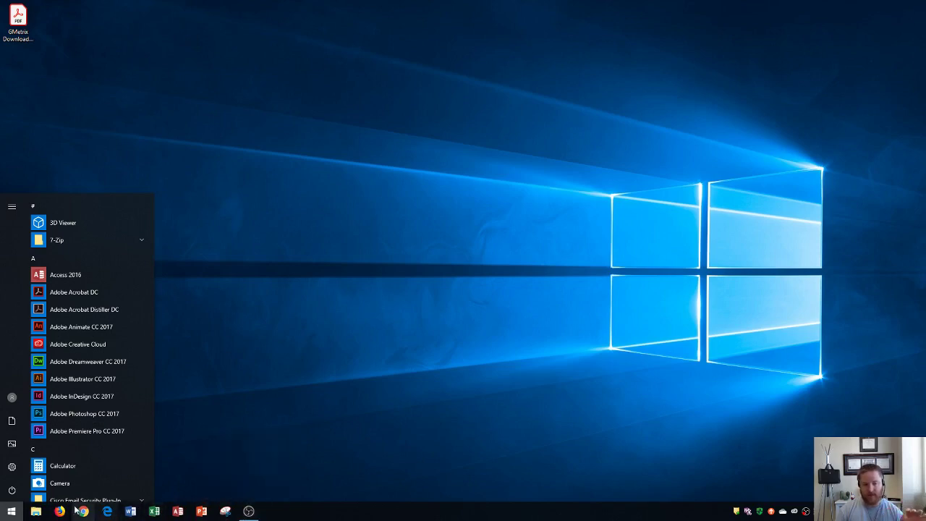
Close the Start menu and reopen it to the app list.
{"action": "left_click", "coordinate": [209, 447]}
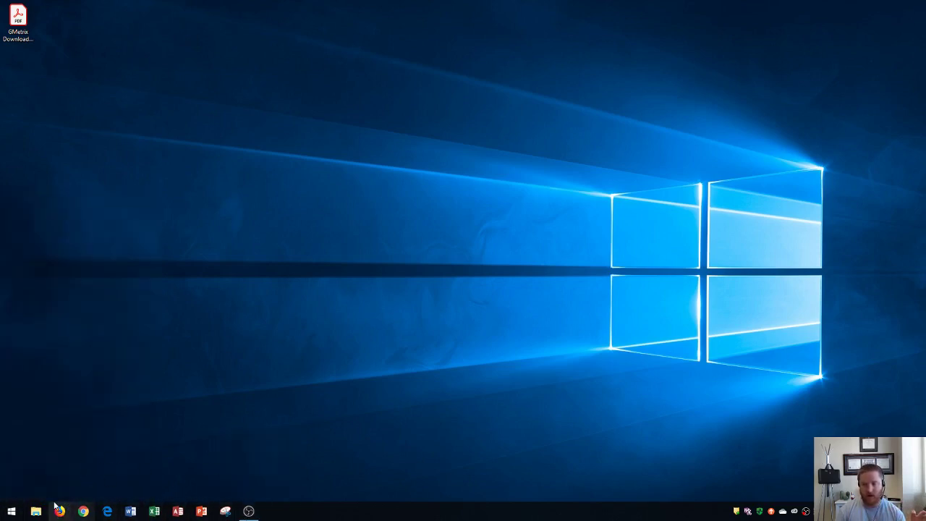
{"action": "left_click", "coordinate": [11, 511]}
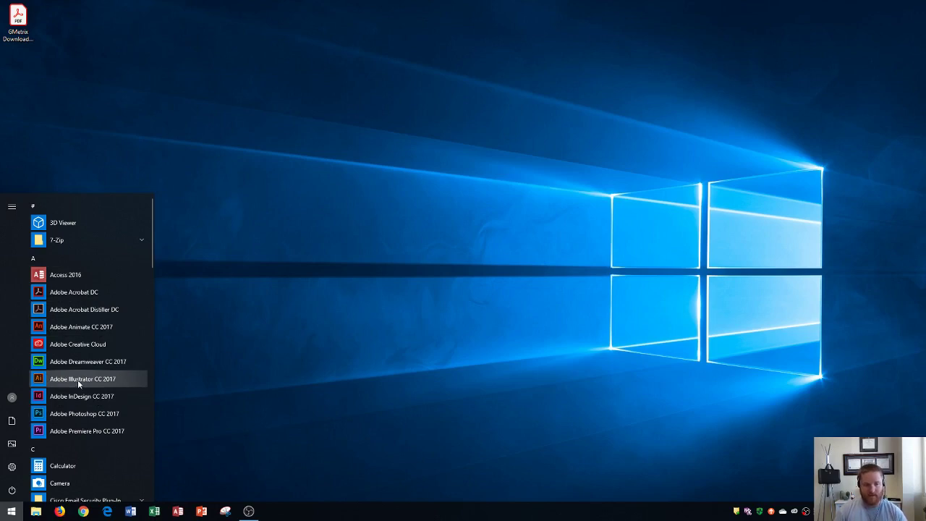
Pin Adobe Animate CC 2017, Acrobat DC and Dreamweaver CC 2017 to Start.
{"action": "right_click", "coordinate": [79, 327]}
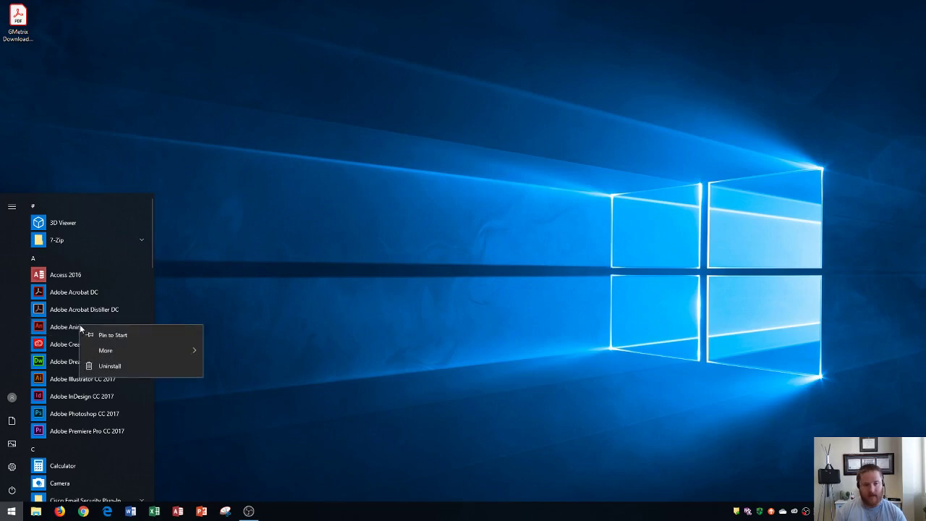
{"action": "left_click", "coordinate": [132, 337]}
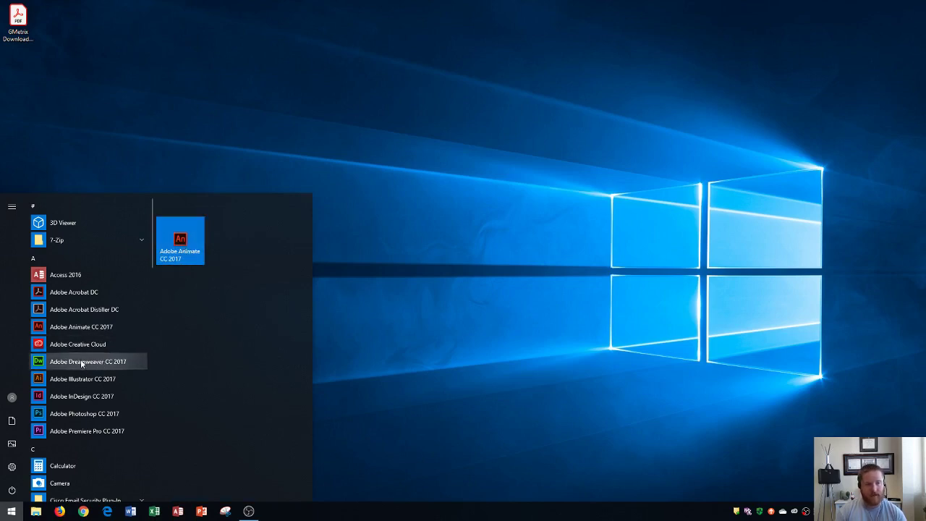
{"action": "right_click", "coordinate": [84, 295]}
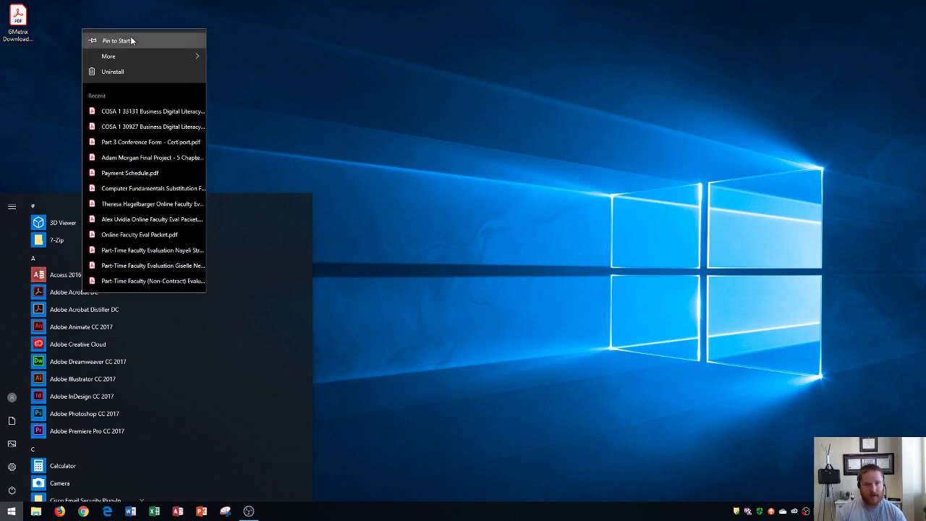
{"action": "left_click", "coordinate": [131, 41]}
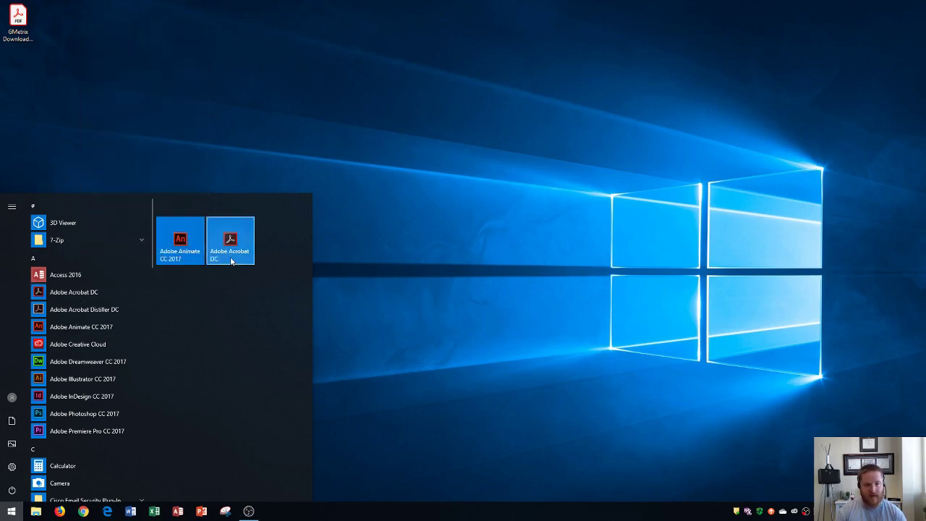
{"action": "right_click", "coordinate": [72, 363]}
{"action": "left_click", "coordinate": [108, 378]}
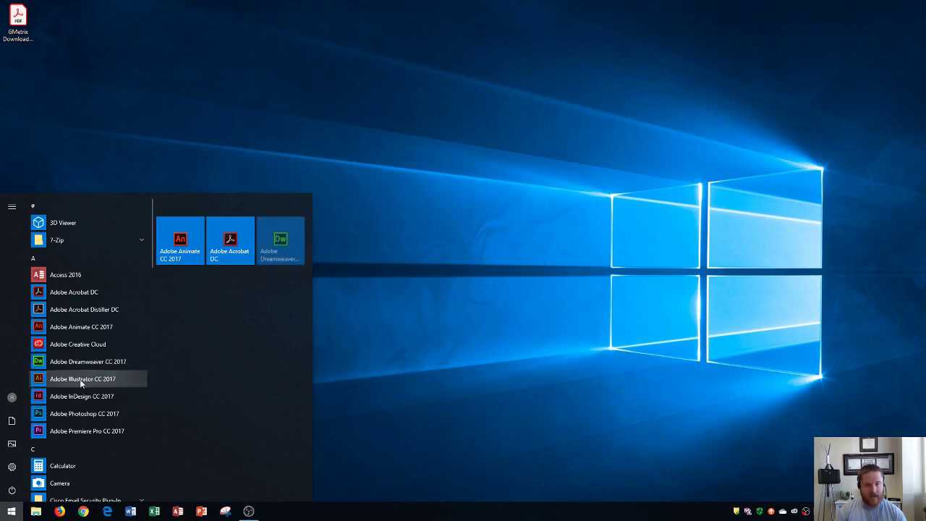
Pin Adobe Illustrator, InDesign, Photoshop and Premiere Pro CC 2017 to Start.
{"action": "right_click", "coordinate": [82, 381]}
{"action": "left_click", "coordinate": [119, 393]}
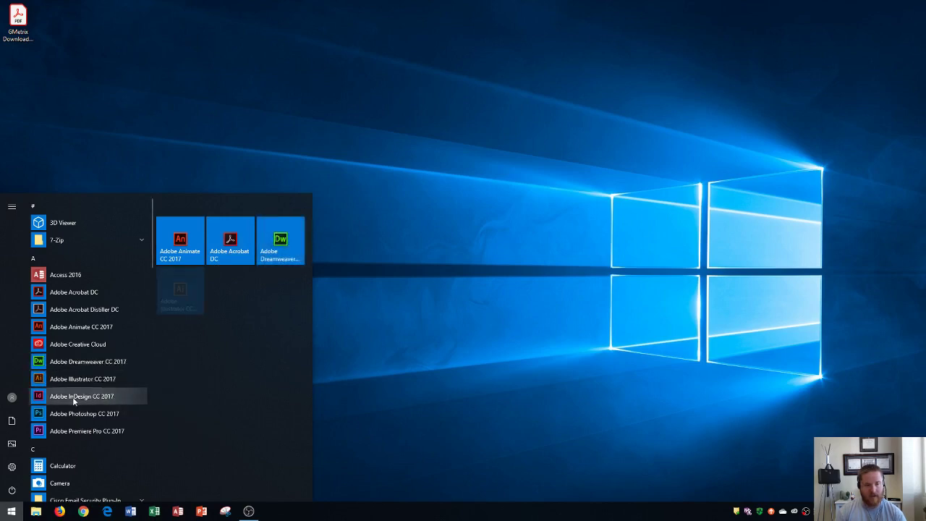
{"action": "right_click", "coordinate": [74, 397]}
{"action": "left_click", "coordinate": [117, 406]}
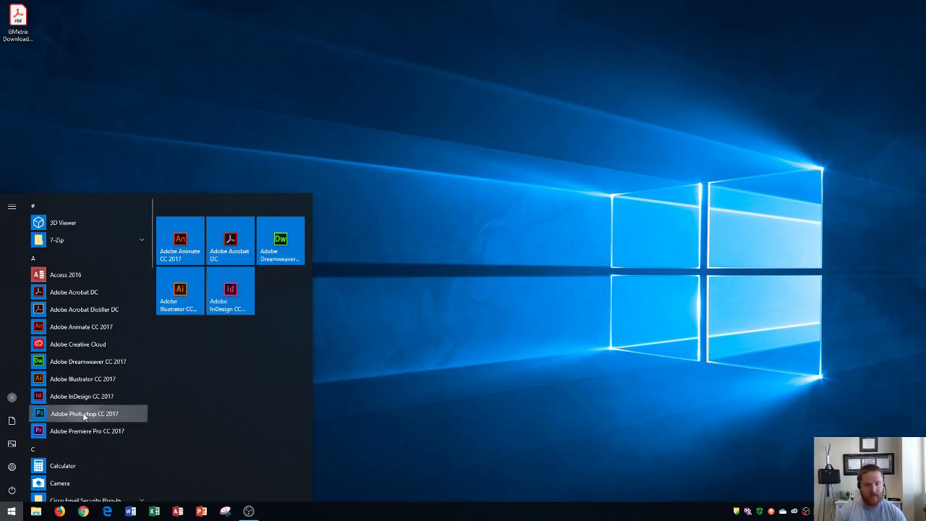
{"action": "right_click", "coordinate": [86, 415]}
{"action": "left_click", "coordinate": [116, 425]}
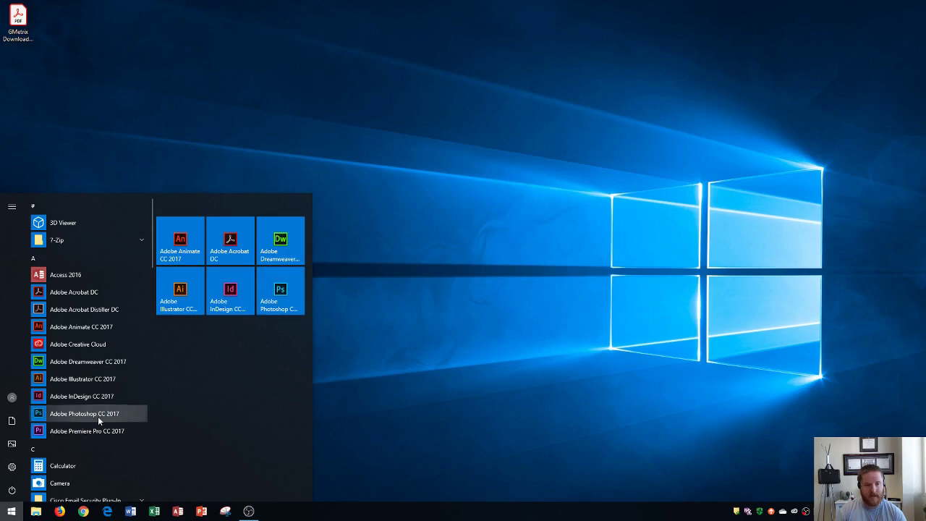
{"action": "right_click", "coordinate": [82, 431]}
{"action": "left_click", "coordinate": [119, 438]}
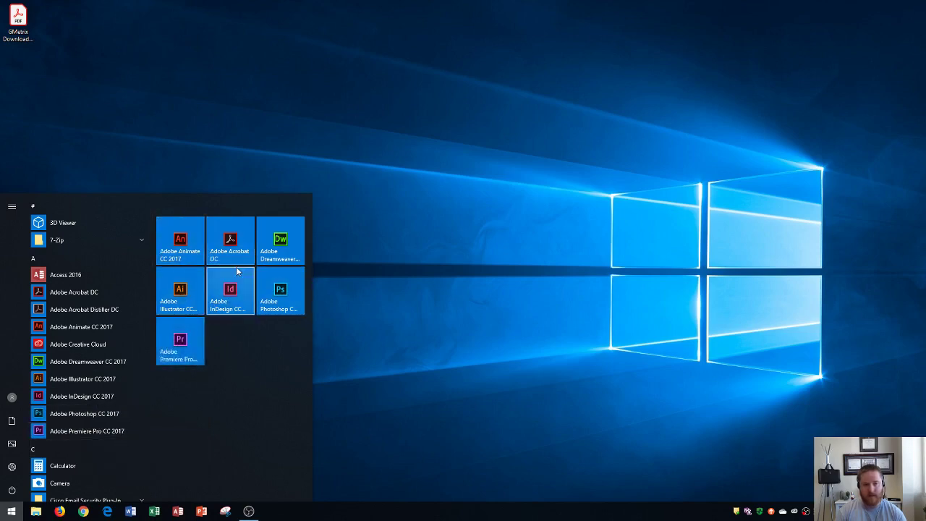
Reopen Start and unpin the Adobe Acrobat DC tile from the Adobe tiles.
{"action": "left_click", "coordinate": [367, 253]}
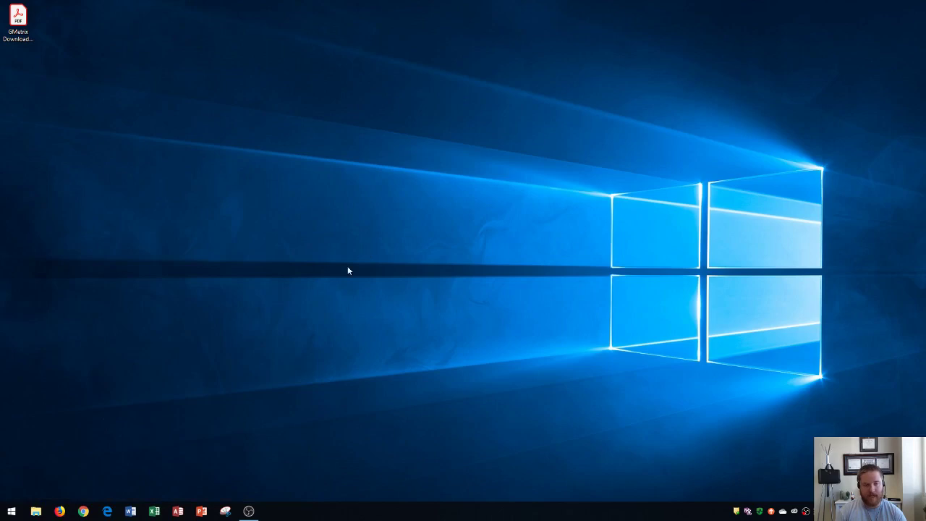
{"action": "left_click", "coordinate": [12, 510]}
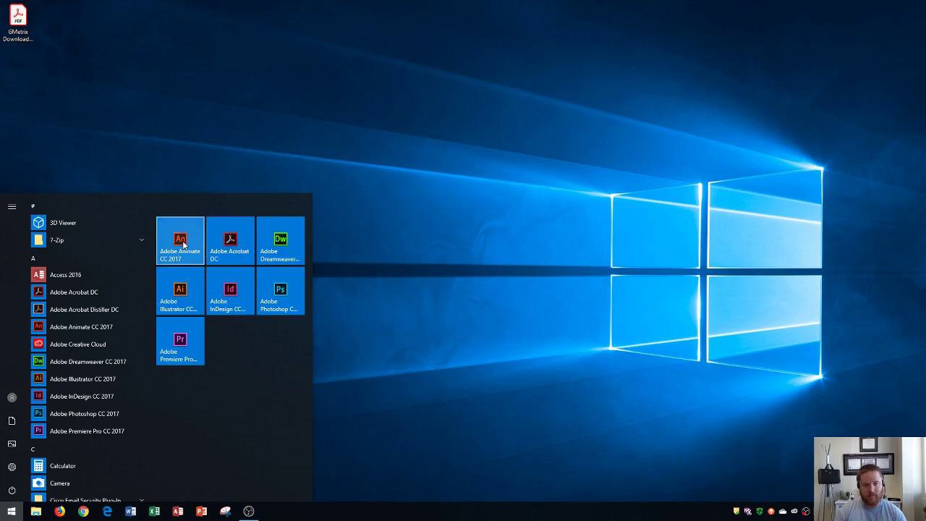
{"action": "right_click", "coordinate": [183, 245]}
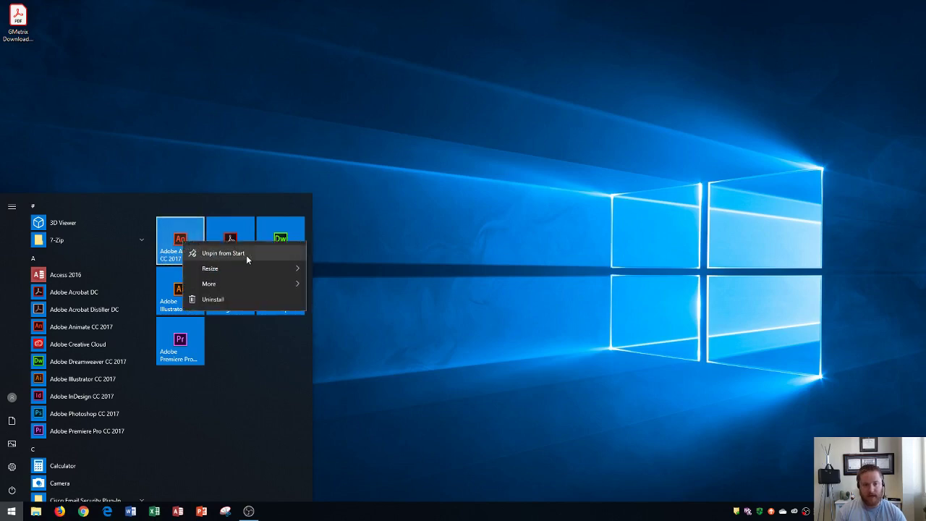
{"action": "left_click", "coordinate": [259, 380]}
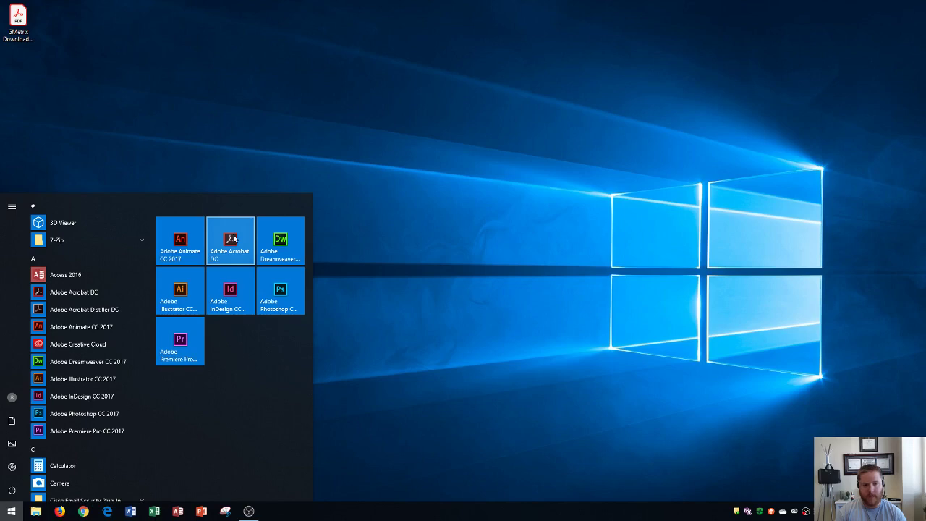
{"action": "right_click", "coordinate": [233, 239]}
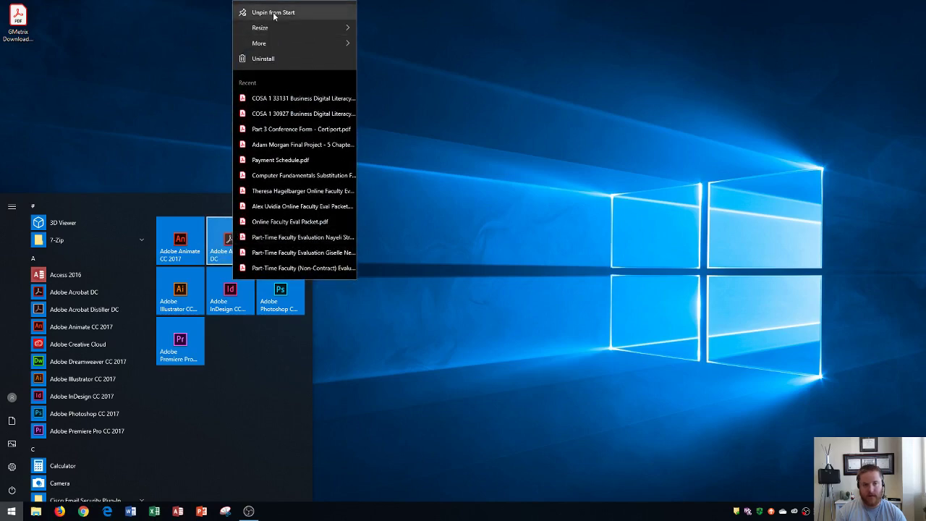
{"action": "left_click", "coordinate": [272, 13]}
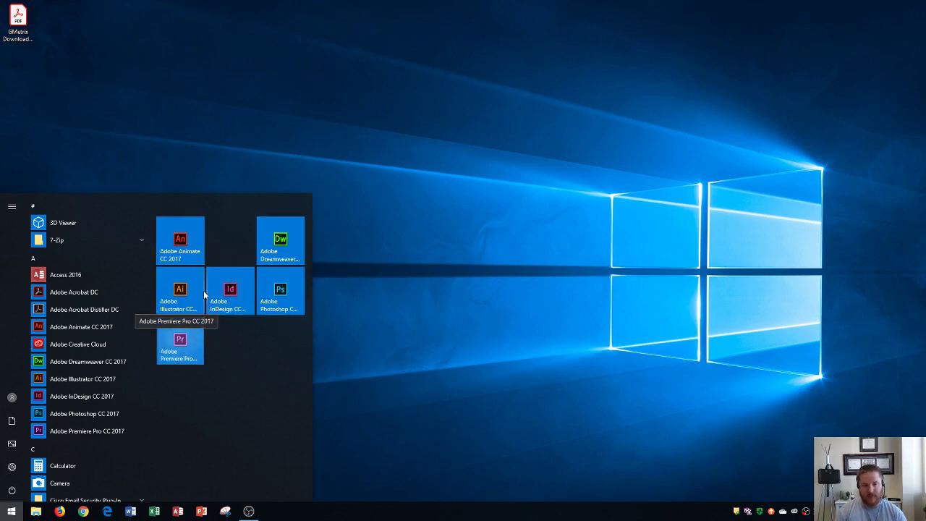
Move the Premiere Pro tile into the empty top-row slot and make it small.
{"action": "left_click_drag", "start_coordinate": [179, 344], "coordinate": [230, 239]}
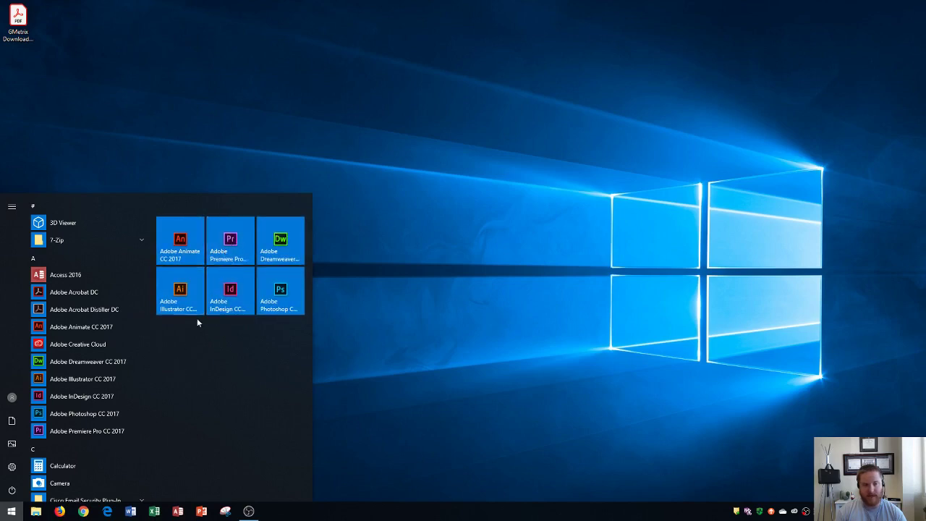
{"action": "right_click", "coordinate": [230, 241]}
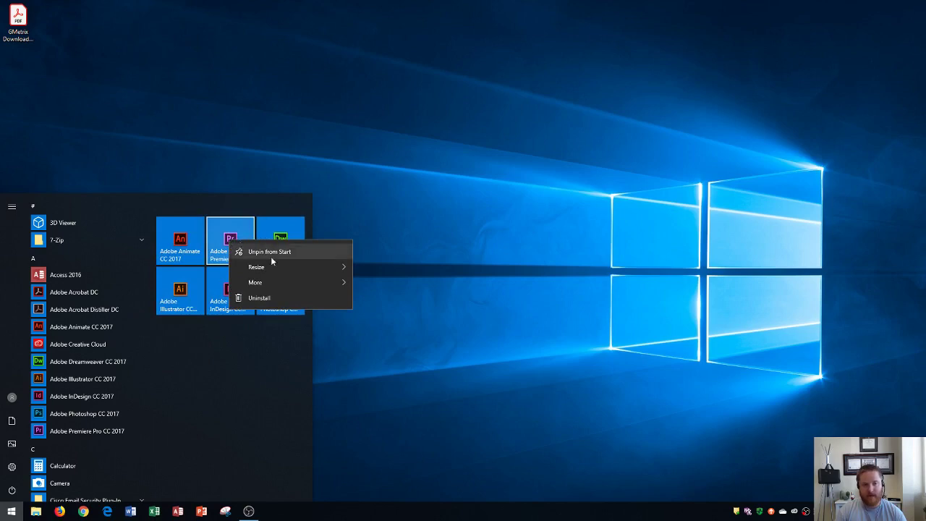
{"action": "mouse_move", "coordinate": [289, 267]}
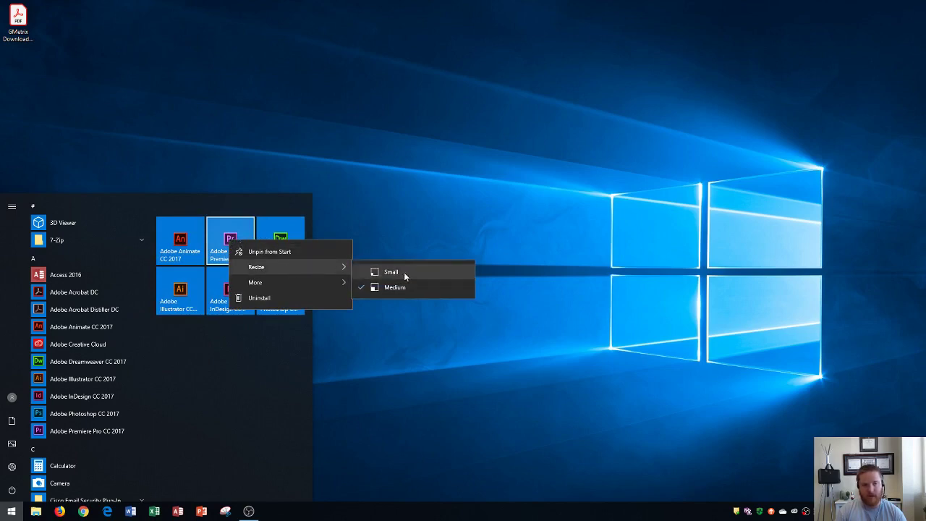
{"action": "left_click", "coordinate": [404, 272]}
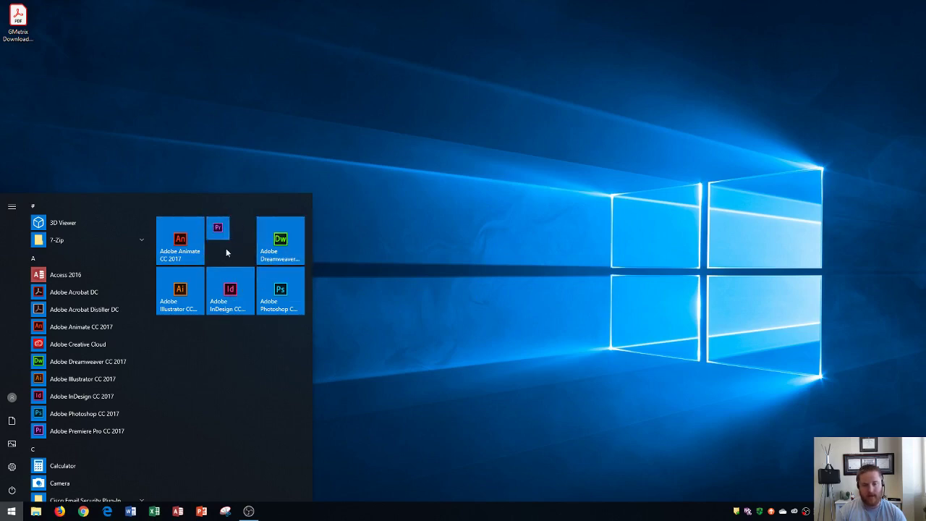
Resize the Premiere Pro tile back to medium.
{"action": "right_click", "coordinate": [223, 233]}
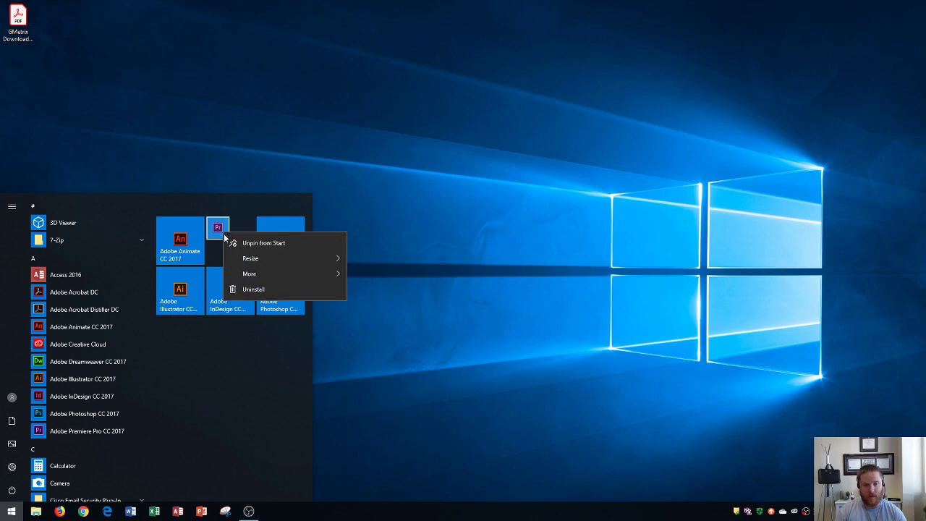
{"action": "mouse_move", "coordinate": [277, 263]}
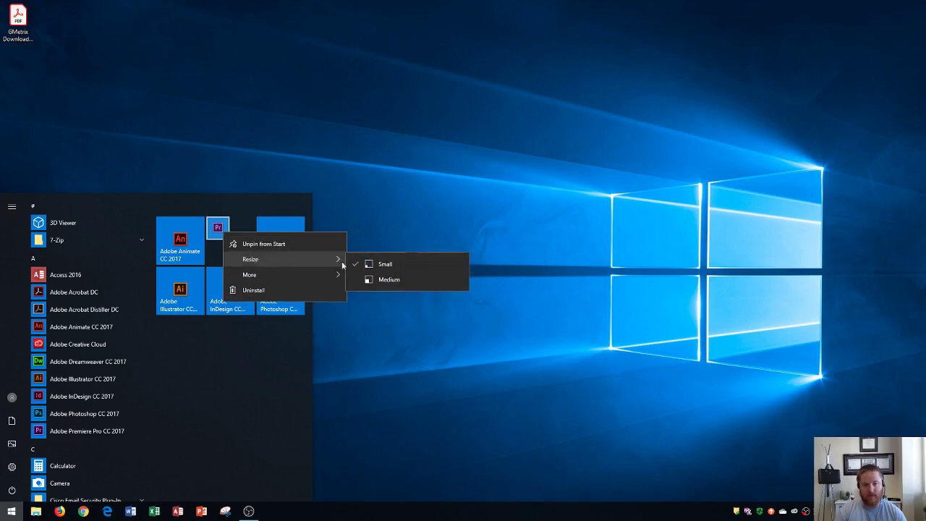
{"action": "left_click", "coordinate": [376, 278]}
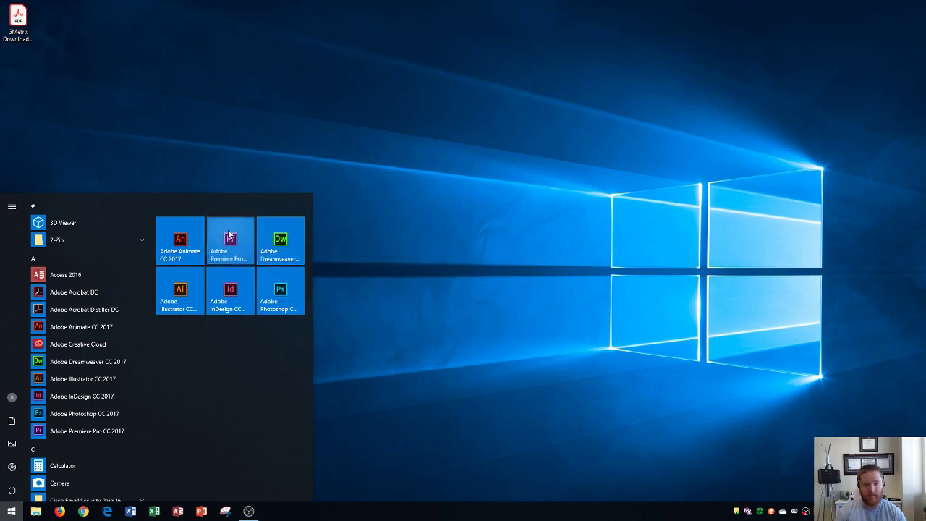
{"action": "right_click", "coordinate": [228, 233]}
{"action": "mouse_move", "coordinate": [295, 273]}
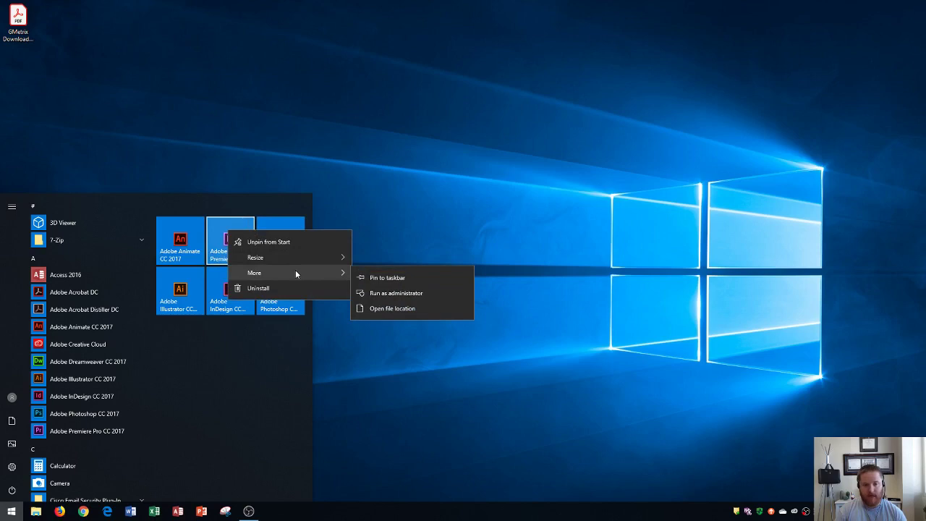
{"action": "left_click", "coordinate": [250, 363]}
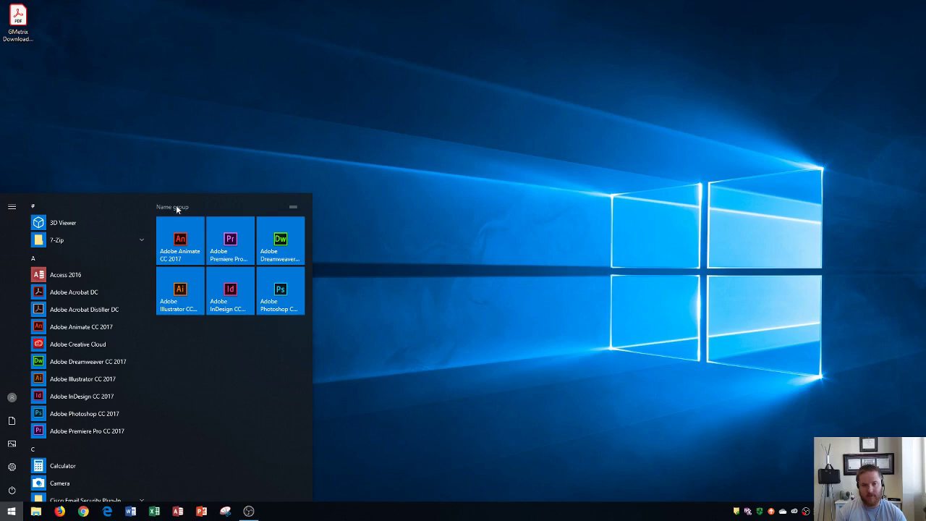
Label the six-tile Adobe group 'Adobe Suite'.
{"action": "left_click", "coordinate": [176, 208]}
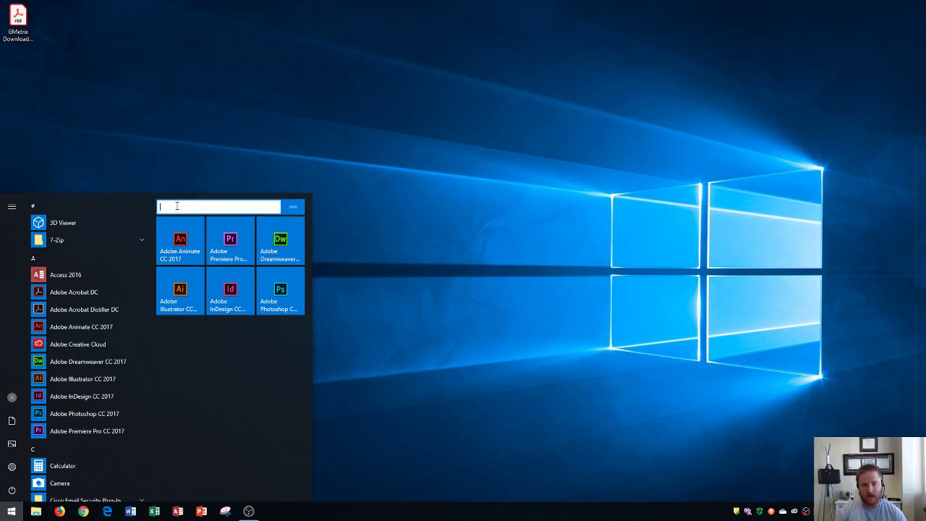
{"action": "type", "text": "Adobe Suite"}
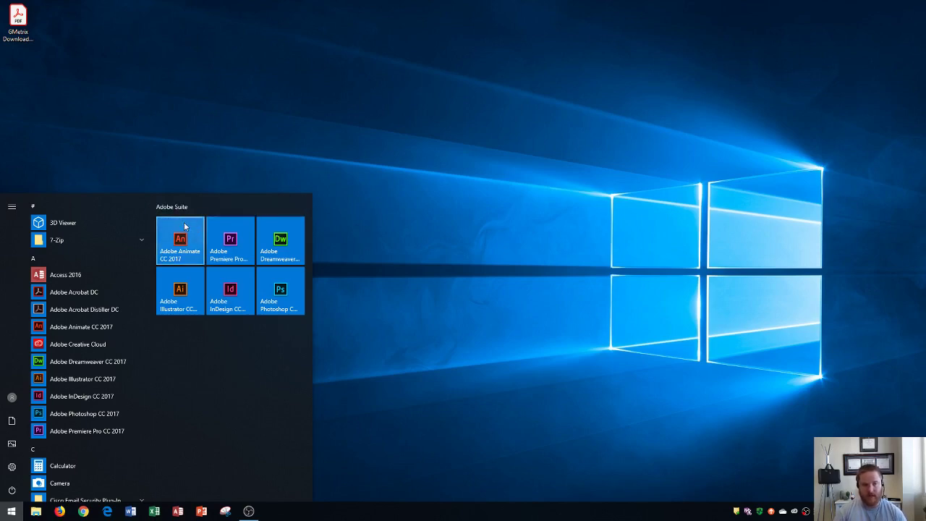
Pin Calculator from the app list to Start.
{"action": "scroll", "coordinate": [93, 368], "scroll_direction": "down", "scroll_amount": 1}
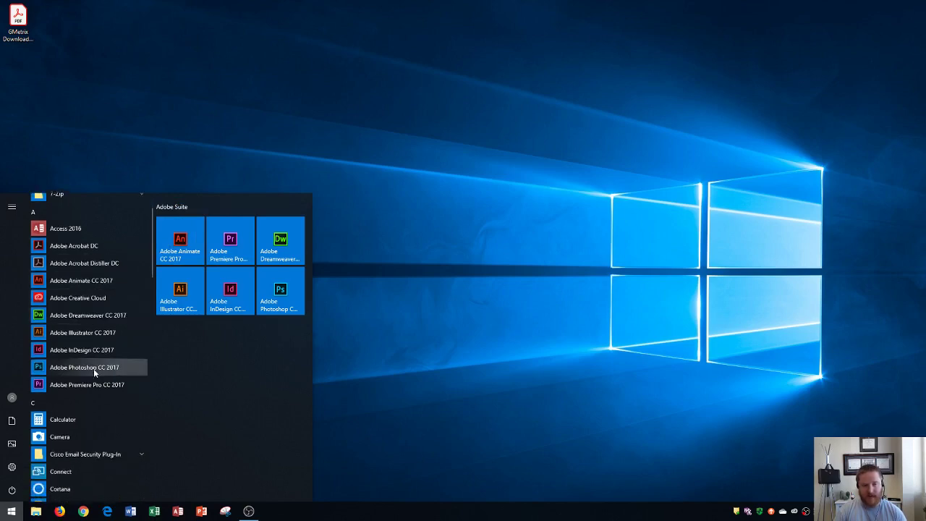
{"action": "scroll", "coordinate": [93, 368], "scroll_direction": "down", "scroll_amount": 2}
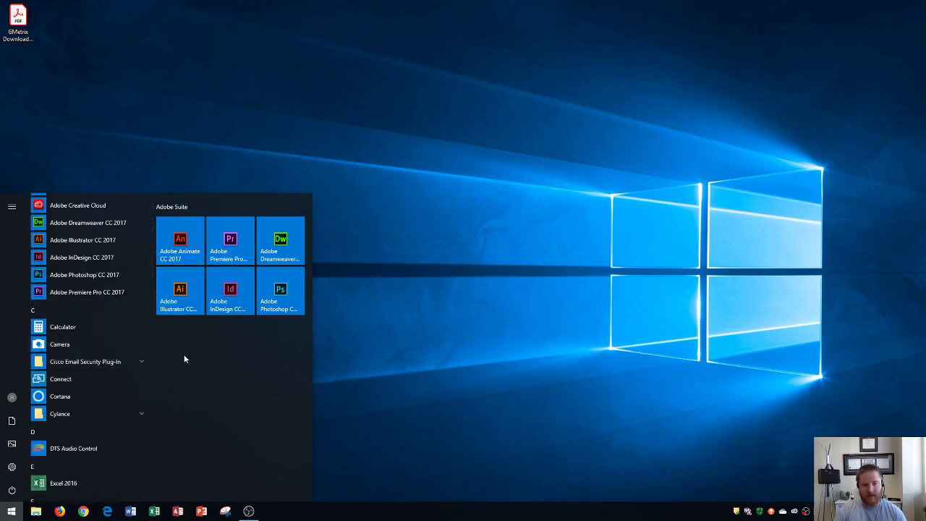
{"action": "right_click", "coordinate": [66, 330]}
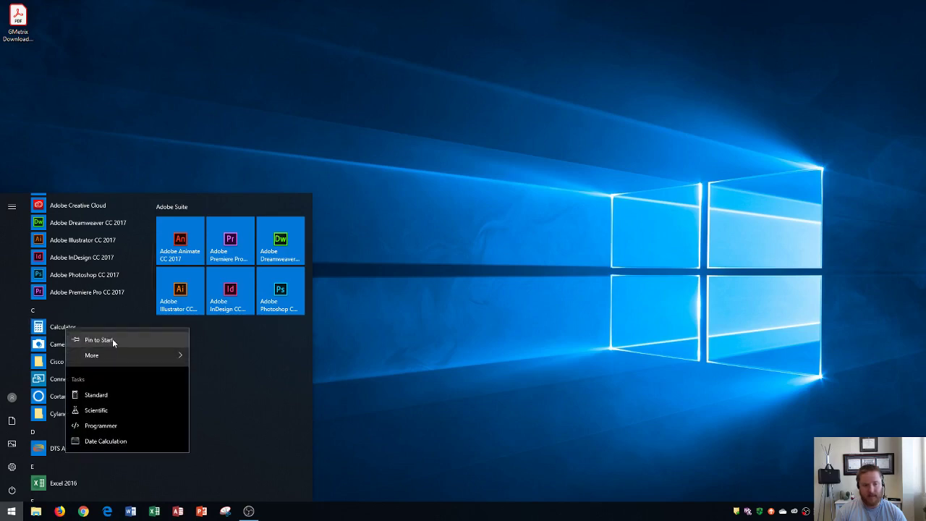
{"action": "left_click", "coordinate": [112, 339]}
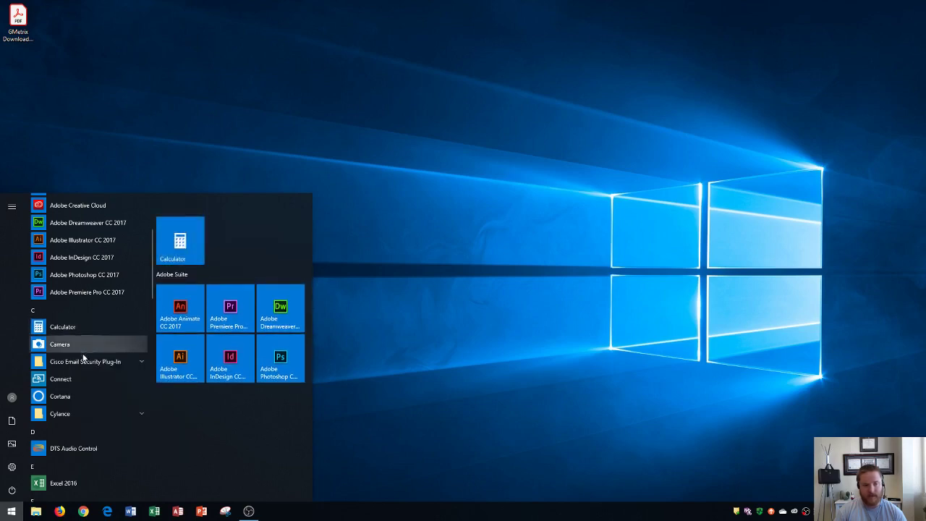
Scroll down the app list and pin OneNote 2016 to Start.
{"action": "scroll", "coordinate": [98, 346], "scroll_direction": "down", "scroll_amount": 1}
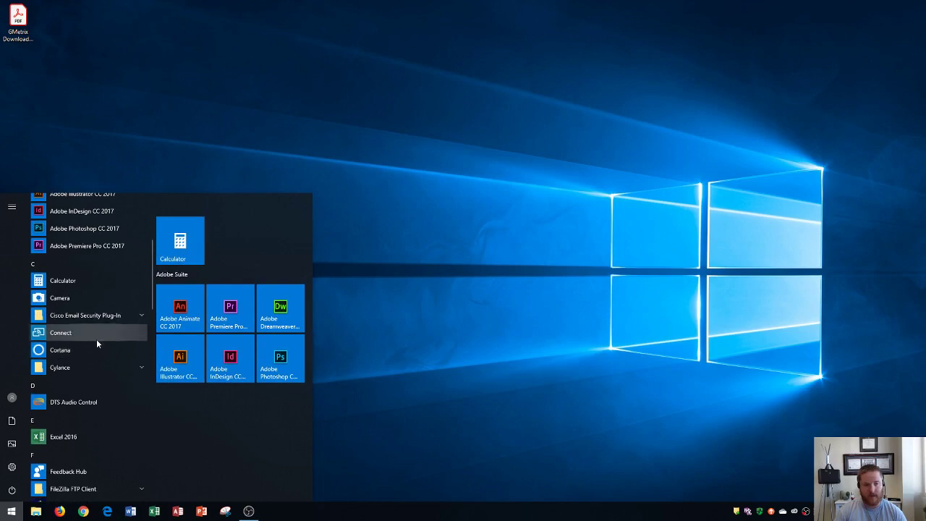
{"action": "scroll", "coordinate": [96, 343], "scroll_direction": "down", "scroll_amount": 2}
{"action": "scroll", "coordinate": [112, 340], "scroll_direction": "down", "scroll_amount": 4}
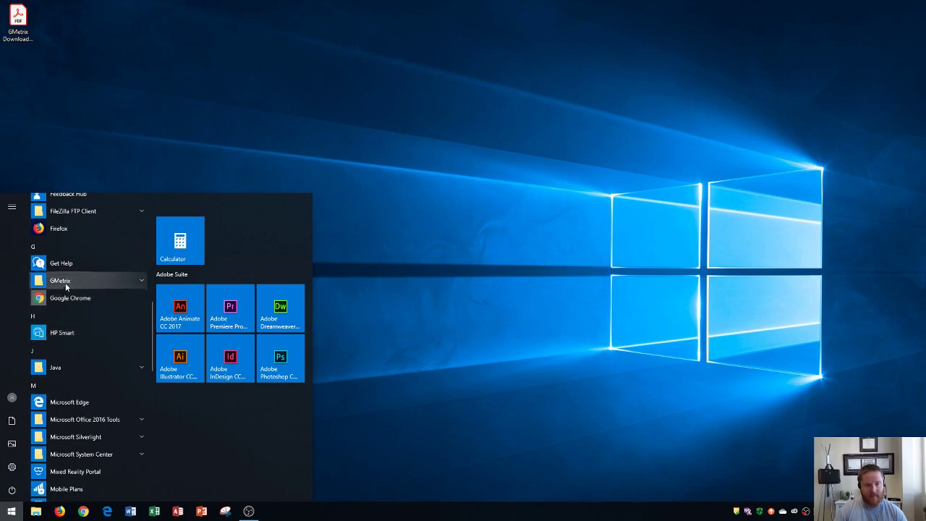
{"action": "scroll", "coordinate": [89, 322], "scroll_direction": "down", "scroll_amount": 2}
{"action": "scroll", "coordinate": [100, 322], "scroll_direction": "down", "scroll_amount": 1}
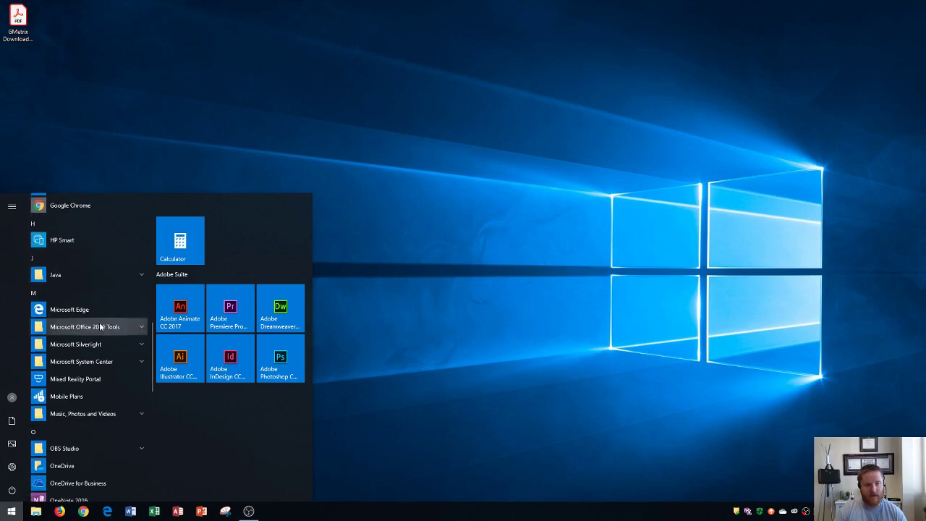
{"action": "scroll", "coordinate": [114, 327], "scroll_direction": "down", "scroll_amount": 3}
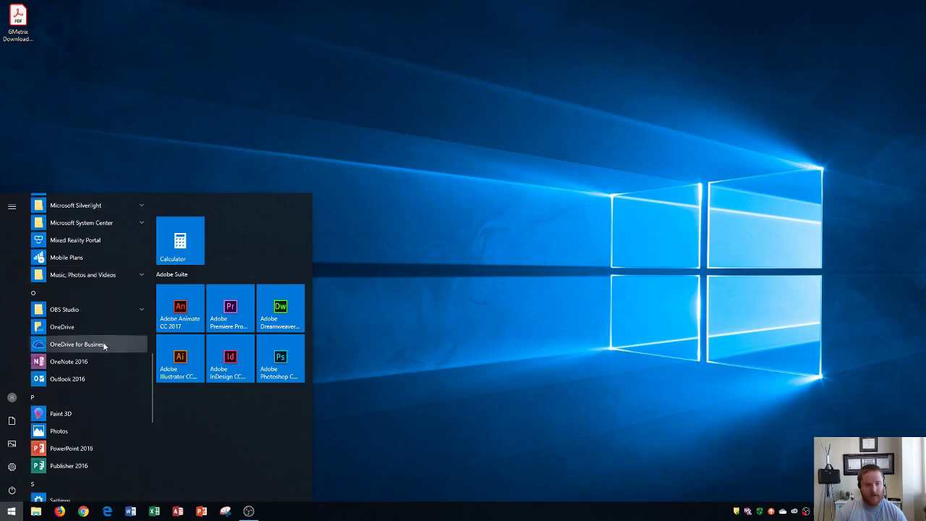
{"action": "scroll", "coordinate": [90, 347], "scroll_direction": "down", "scroll_amount": 1}
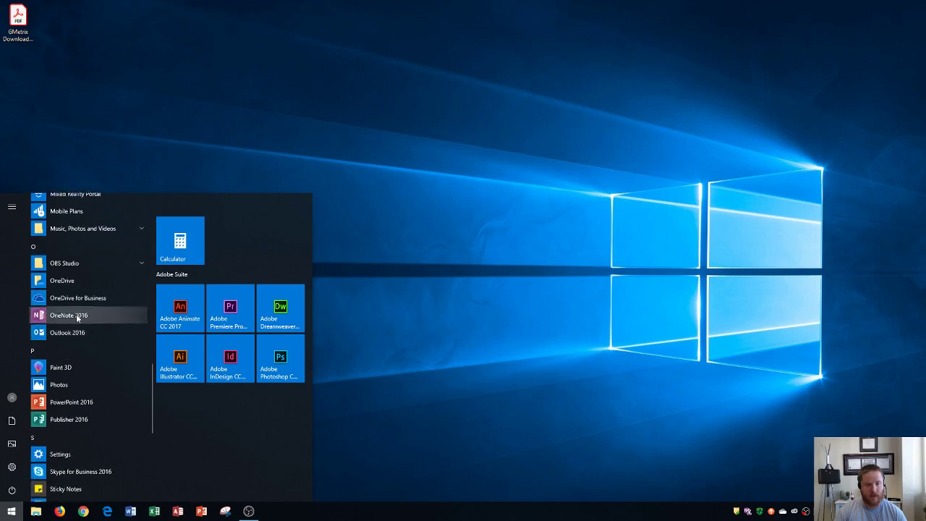
{"action": "right_click", "coordinate": [76, 314]}
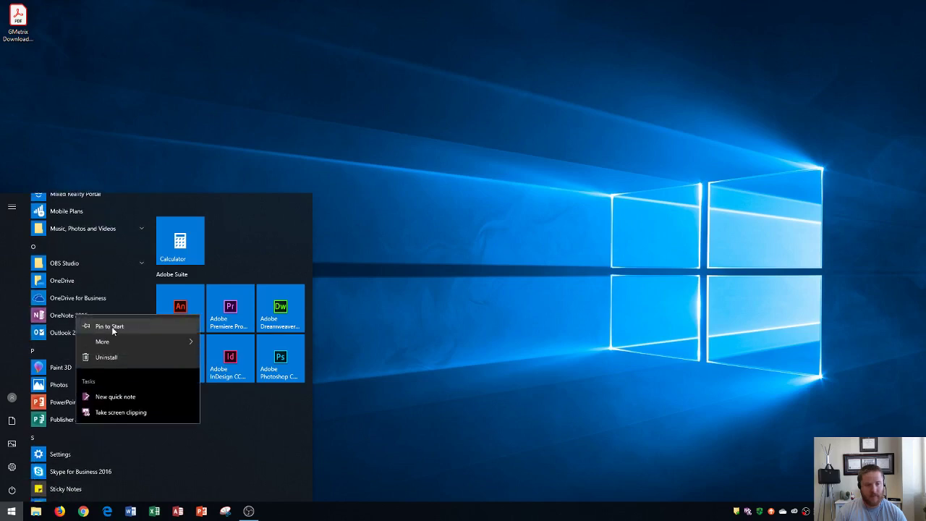
{"action": "left_click", "coordinate": [111, 327]}
Pin Paint 3D and PowerPoint 2016 to Start.
{"action": "scroll", "coordinate": [69, 344], "scroll_direction": "down", "scroll_amount": 1}
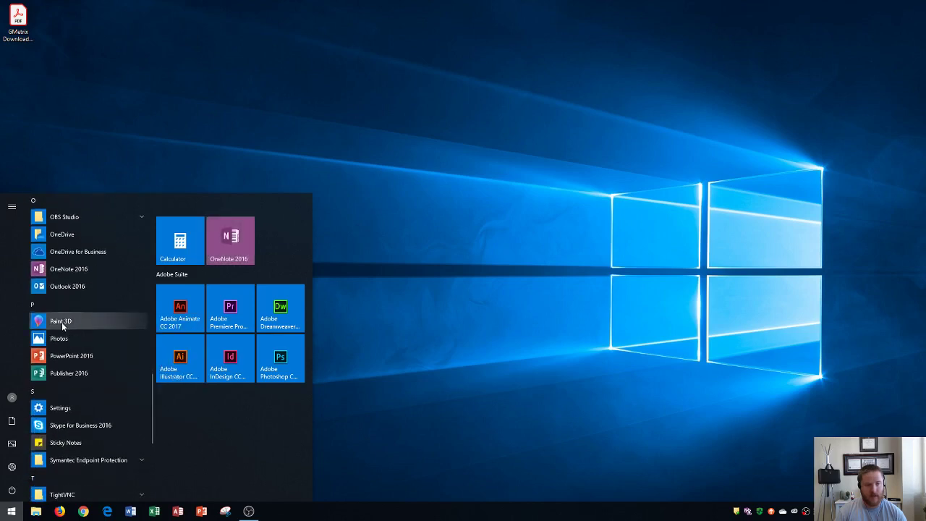
{"action": "right_click", "coordinate": [65, 323]}
{"action": "left_click", "coordinate": [104, 336]}
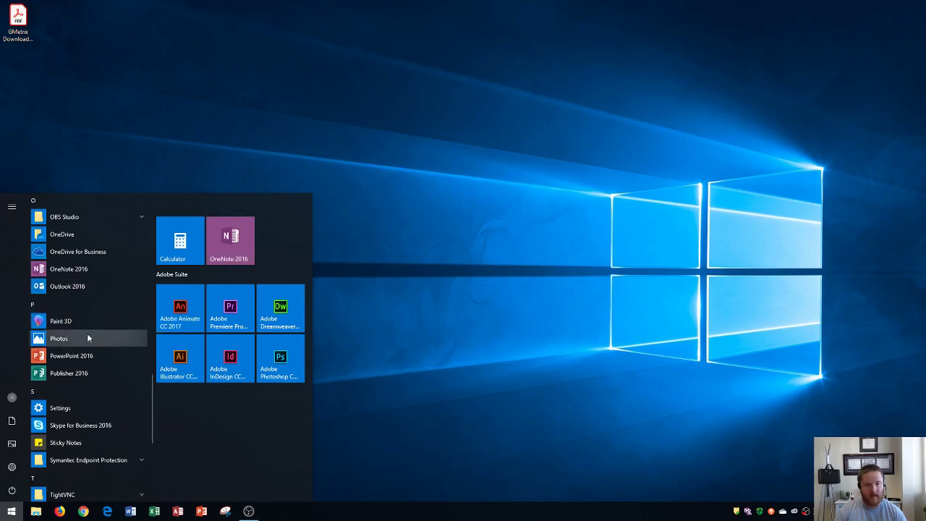
{"action": "right_click", "coordinate": [61, 339]}
{"action": "left_click", "coordinate": [95, 348]}
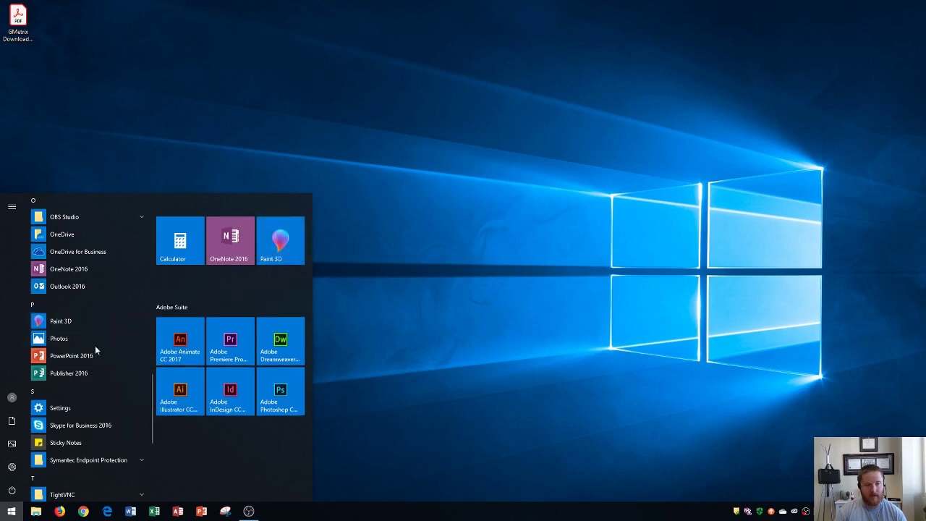
Pin Settings and Windows Defender Security Center to Start.
{"action": "scroll", "coordinate": [70, 354], "scroll_direction": "down", "scroll_amount": 1}
{"action": "scroll", "coordinate": [70, 351], "scroll_direction": "down", "scroll_amount": 1}
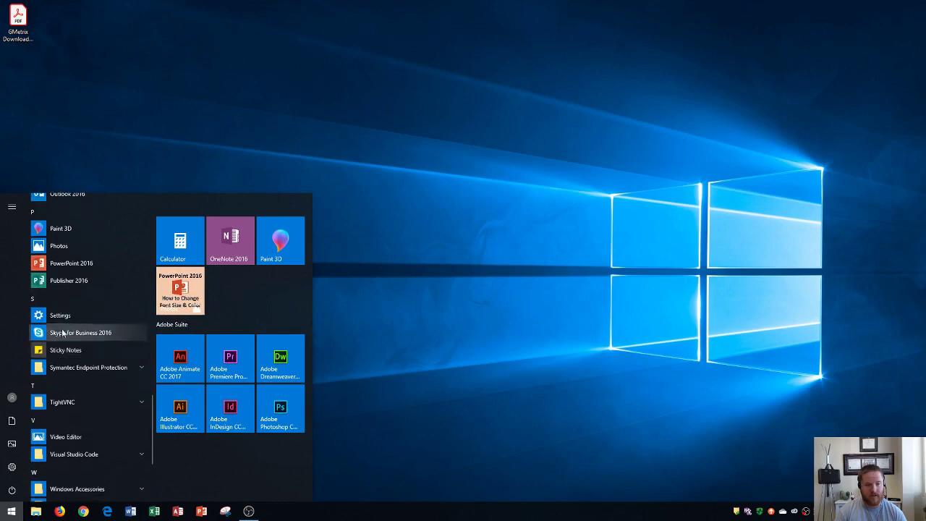
{"action": "right_click", "coordinate": [58, 316]}
{"action": "left_click", "coordinate": [90, 329]}
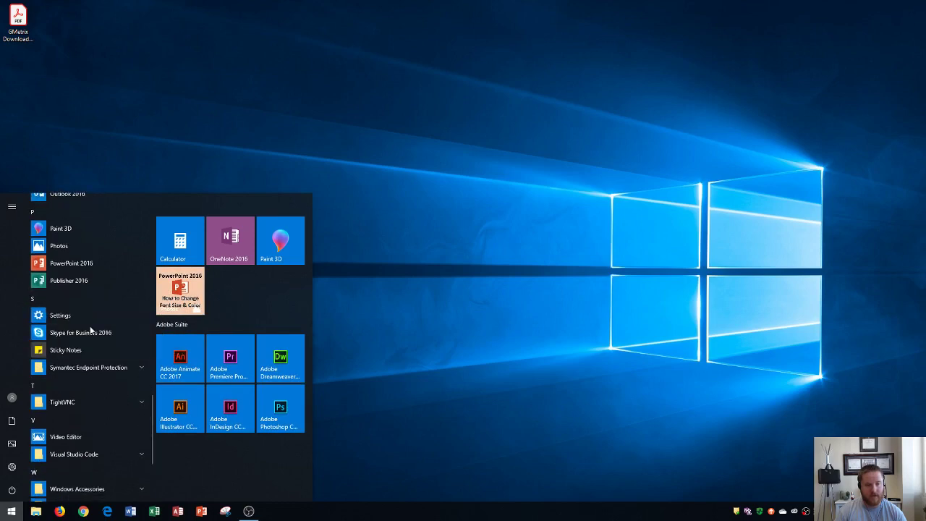
{"action": "scroll", "coordinate": [87, 342], "scroll_direction": "down", "scroll_amount": 3}
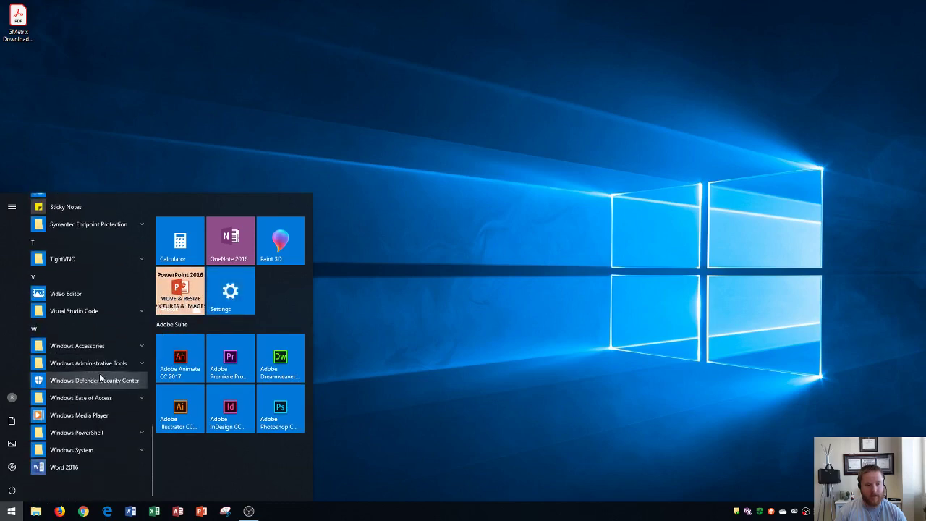
{"action": "right_click", "coordinate": [91, 386]}
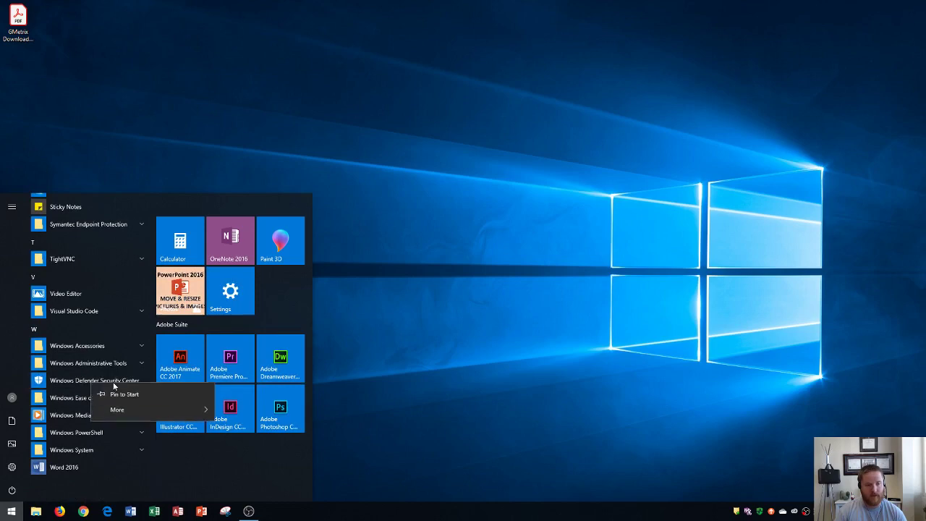
{"action": "left_click", "coordinate": [123, 390]}
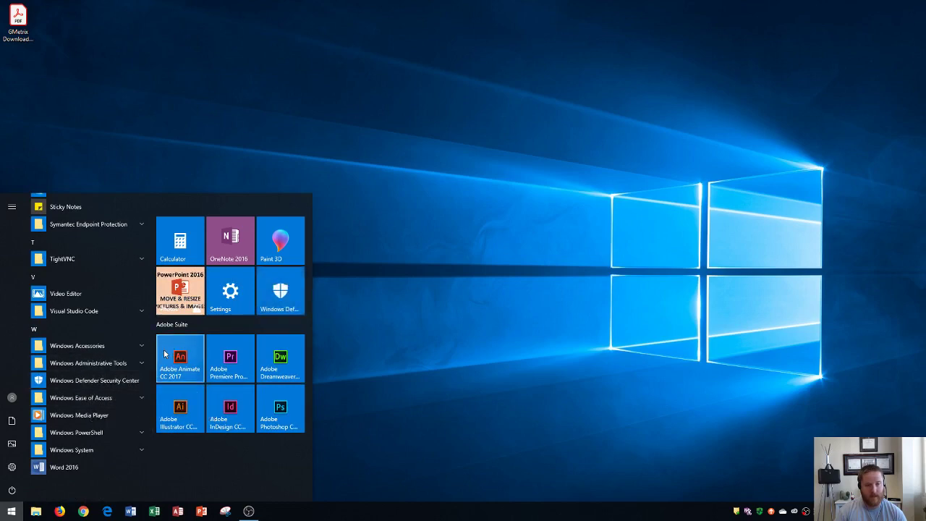
{"action": "scroll", "coordinate": [138, 340], "scroll_direction": "up", "scroll_amount": 9}
Unpin the Excel 2016 tile and name the top tile group 'Microsoft Office'.
{"action": "scroll", "coordinate": [128, 326], "scroll_direction": "up", "scroll_amount": 10}
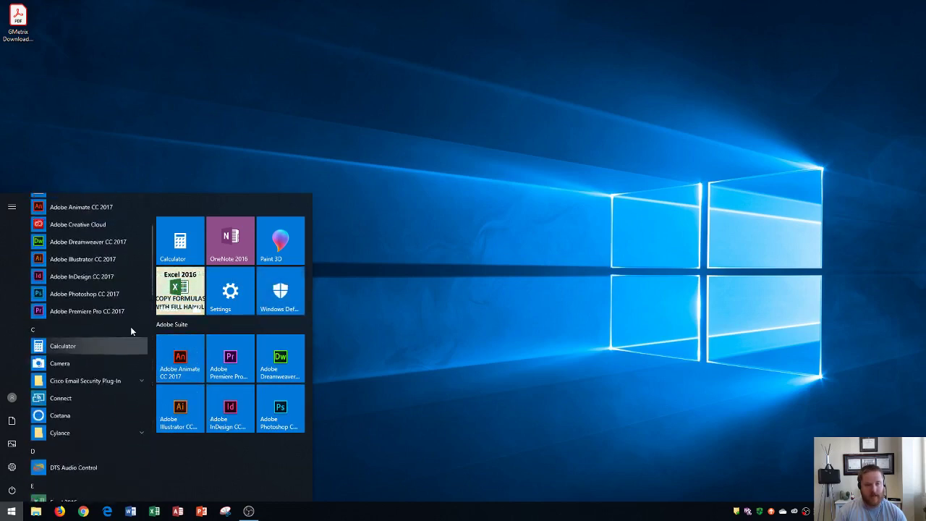
{"action": "right_click", "coordinate": [175, 289]}
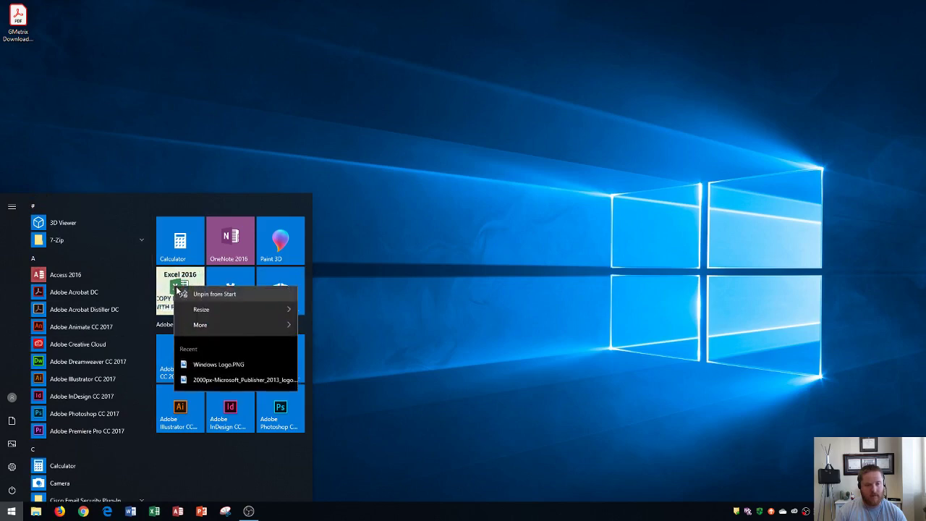
{"action": "left_click", "coordinate": [210, 299]}
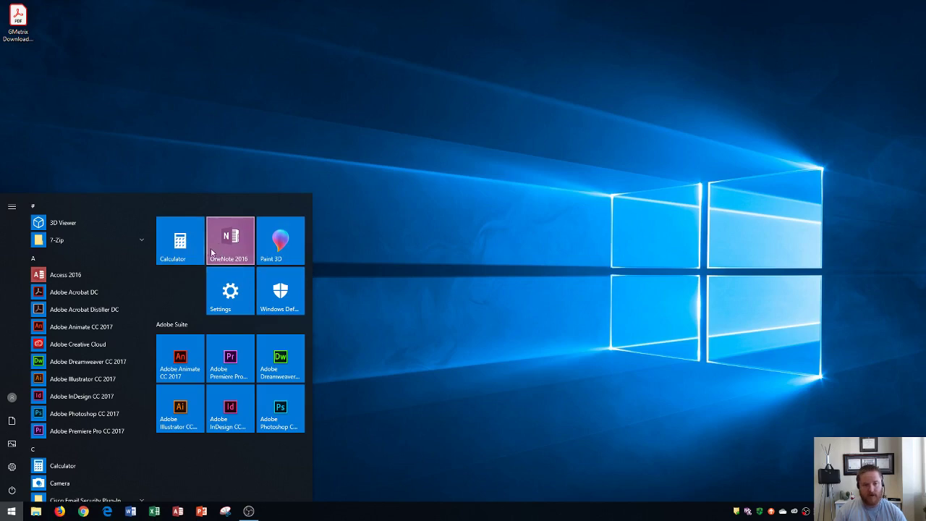
{"action": "left_click", "coordinate": [178, 209]}
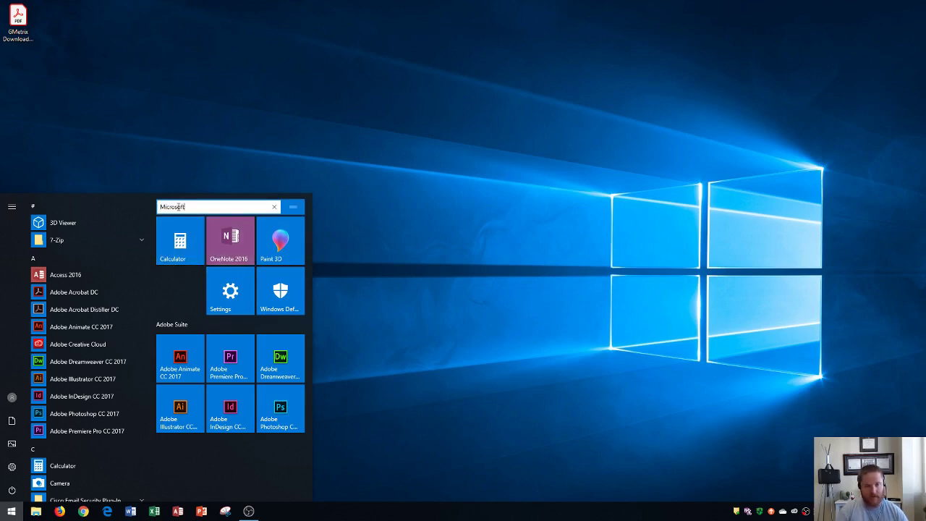
{"action": "key", "text": "Return"}
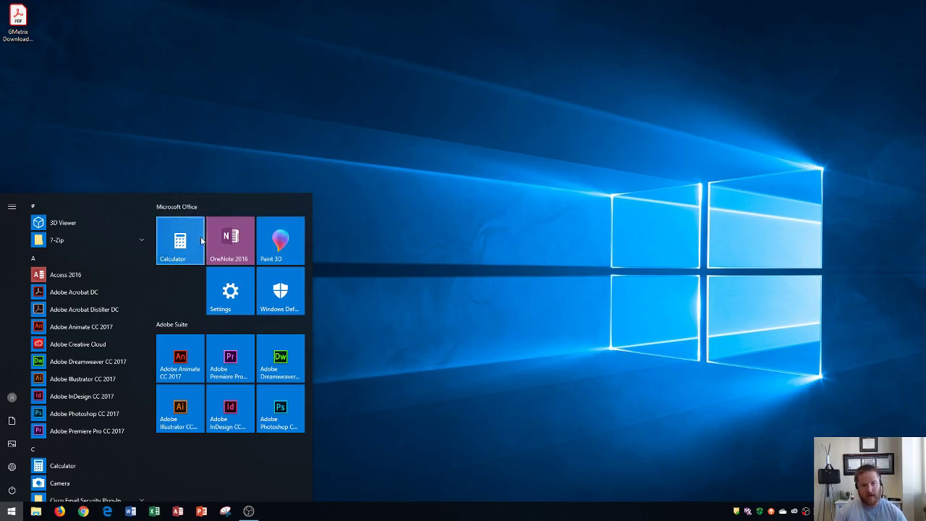
Move OneNote 2016 to Microsoft Office's first slot and widen the Start menu to two columns.
{"action": "left_click_drag", "start_coordinate": [214, 245], "coordinate": [166, 475]}
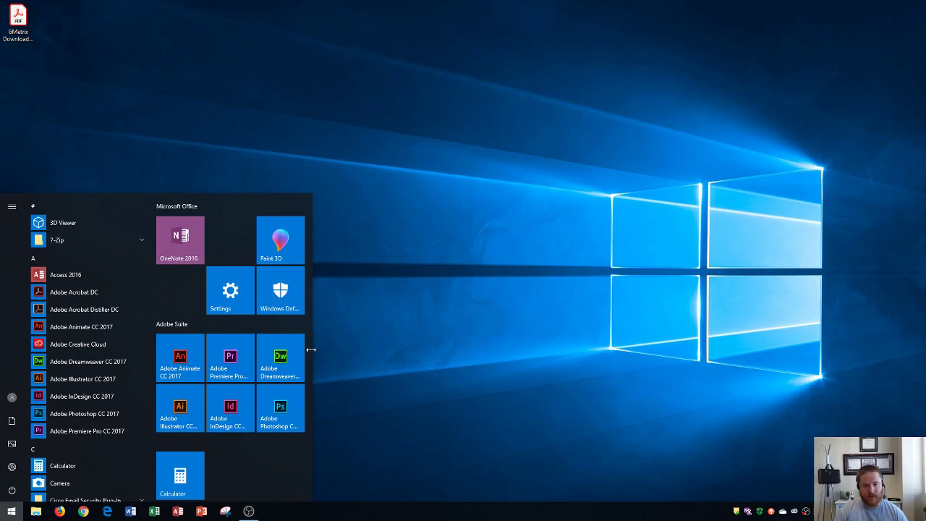
{"action": "mouse_move", "coordinate": [310, 349]}
{"action": "left_mouse_down"}
{"action": "mouse_move", "coordinate": [552, 339]}
{"action": "mouse_move", "coordinate": [316, 359]}
{"action": "left_mouse_up"}
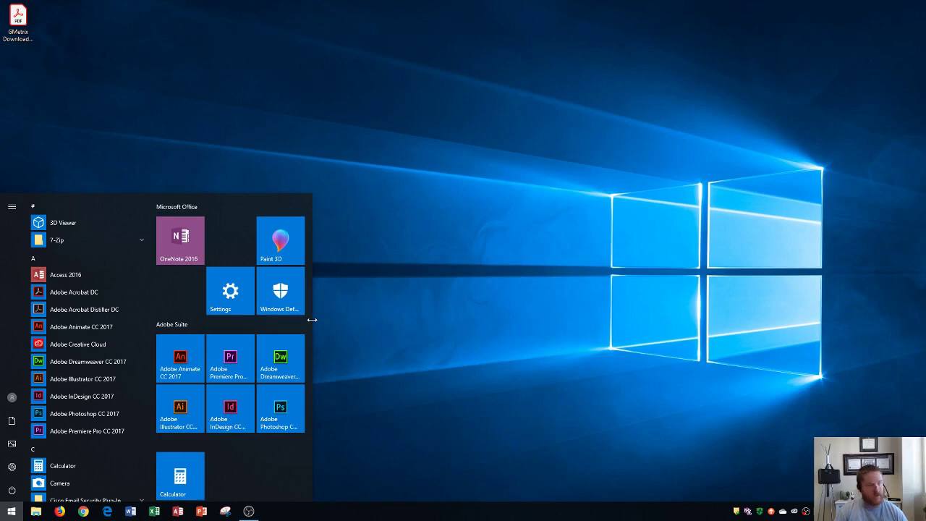
{"action": "left_click_drag", "start_coordinate": [314, 319], "coordinate": [468, 317]}
Line up Paint 3D and Settings beside Calculator, and split Windows Defender into a new group.
{"action": "mouse_move", "coordinate": [273, 242]}
{"action": "left_mouse_down"}
{"action": "mouse_move", "coordinate": [257, 309]}
{"action": "mouse_move", "coordinate": [226, 319]}
{"action": "left_mouse_up"}
{"action": "mouse_move", "coordinate": [243, 259]}
{"action": "left_mouse_down"}
{"action": "mouse_move", "coordinate": [251, 318]}
{"action": "mouse_move", "coordinate": [282, 326]}
{"action": "left_mouse_up"}
{"action": "mouse_move", "coordinate": [281, 245]}
{"action": "left_mouse_down"}
{"action": "mouse_move", "coordinate": [173, 387]}
{"action": "mouse_move", "coordinate": [181, 320]}
{"action": "mouse_move", "coordinate": [170, 399]}
{"action": "left_mouse_up"}
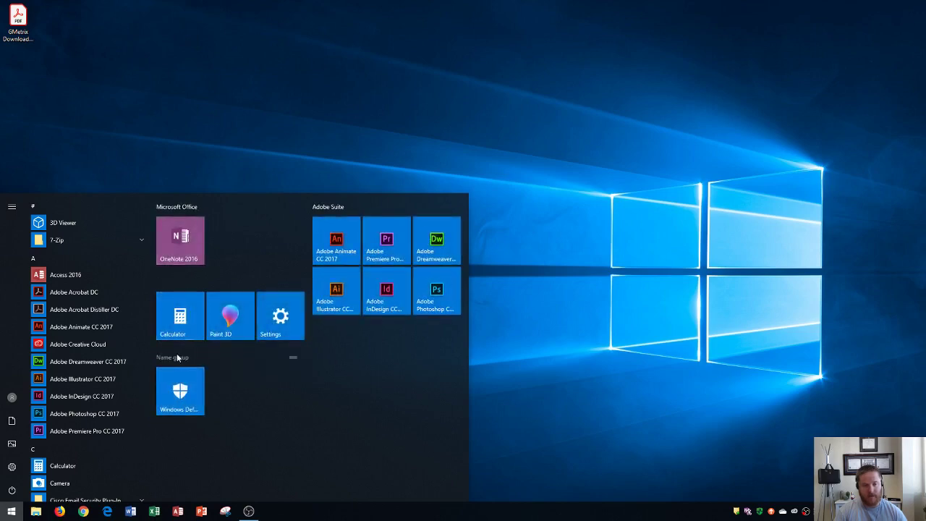
Title the Windows Defender group 'Security' and the Calculator group 'Misc', then drag Misc beneath Adobe Suite.
{"action": "left_click", "coordinate": [178, 358]}
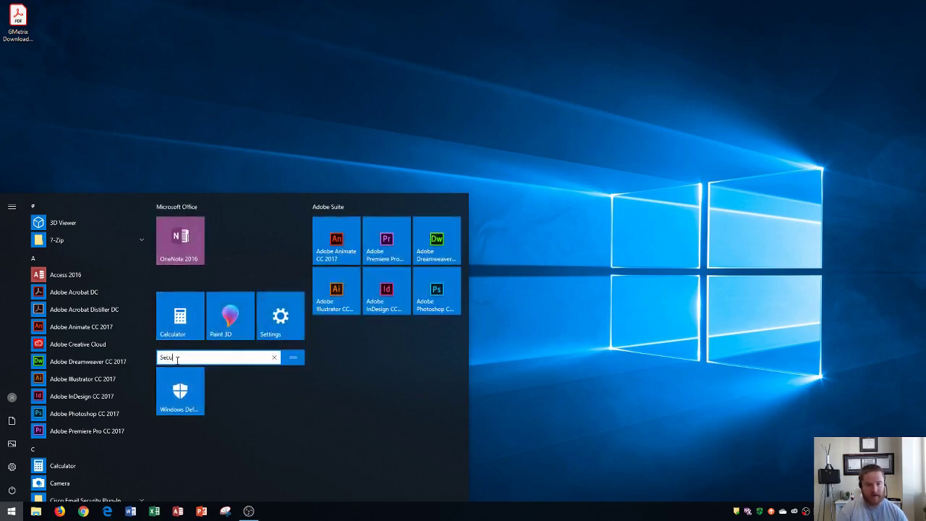
{"action": "key", "text": "Return"}
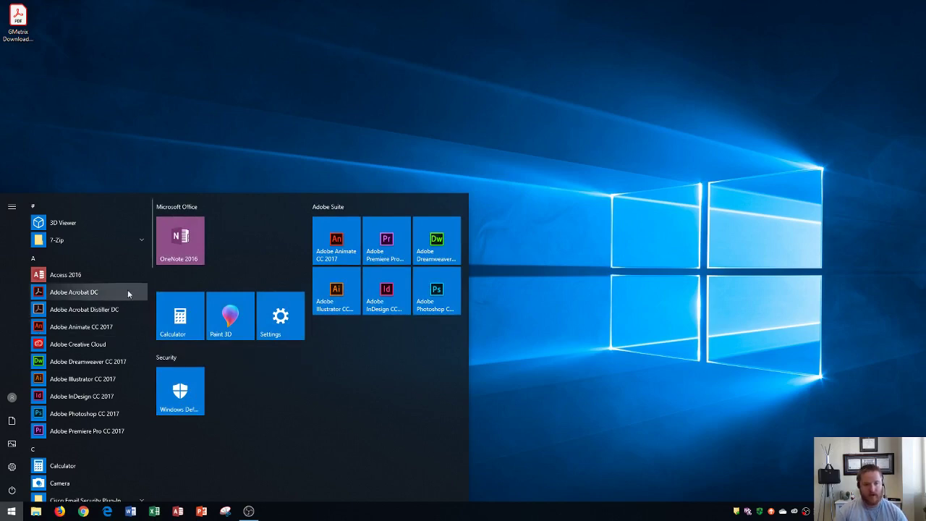
{"action": "left_click", "coordinate": [179, 281]}
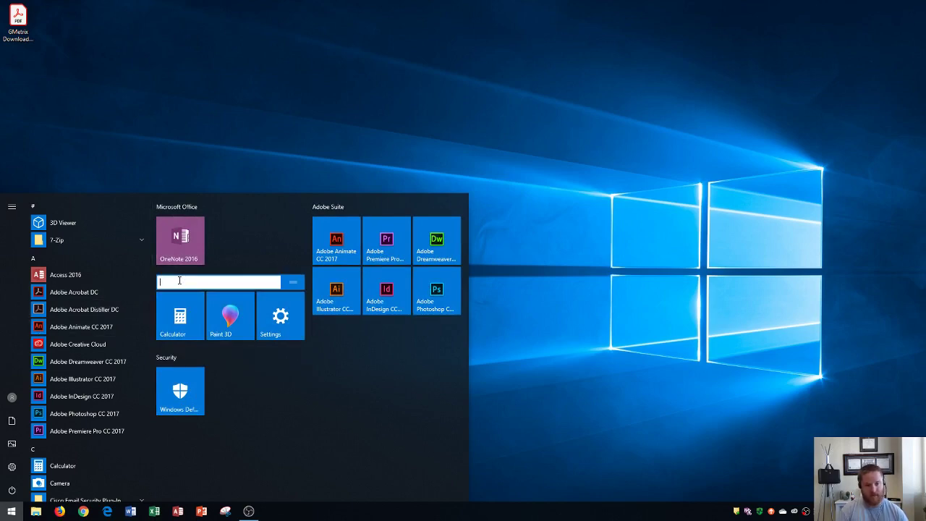
{"action": "type", "text": "Misc"}
{"action": "key", "text": "Return"}
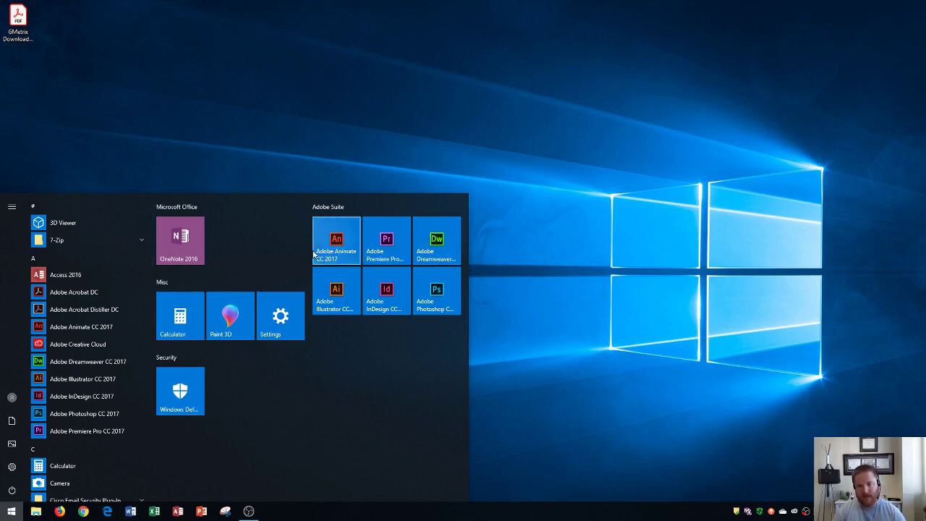
{"action": "mouse_move", "coordinate": [332, 208]}
{"action": "left_mouse_down"}
{"action": "mouse_move", "coordinate": [322, 332]}
{"action": "mouse_move", "coordinate": [233, 433]}
{"action": "mouse_move", "coordinate": [194, 441]}
{"action": "mouse_move", "coordinate": [298, 243]}
{"action": "mouse_move", "coordinate": [323, 217]}
{"action": "left_mouse_up"}
{"action": "left_click_drag", "start_coordinate": [162, 286], "coordinate": [318, 331]}
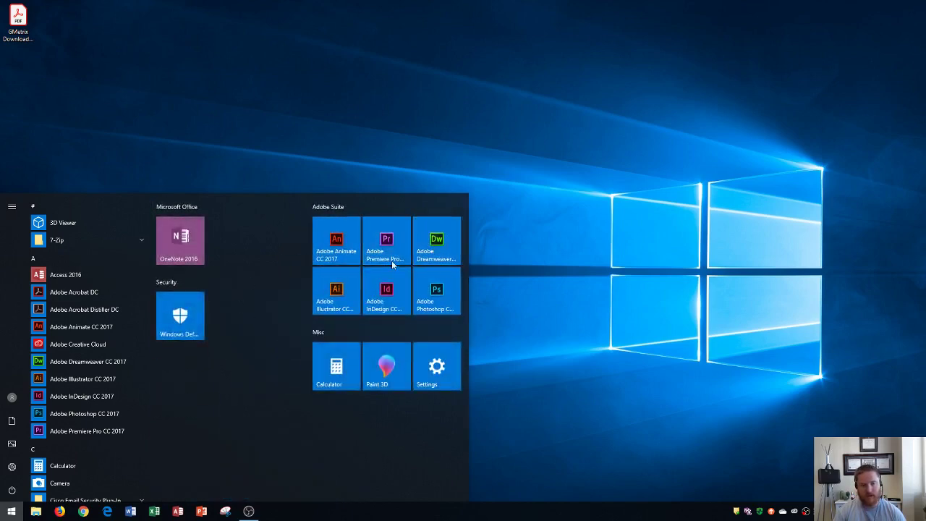
{"action": "left_click", "coordinate": [572, 273]}
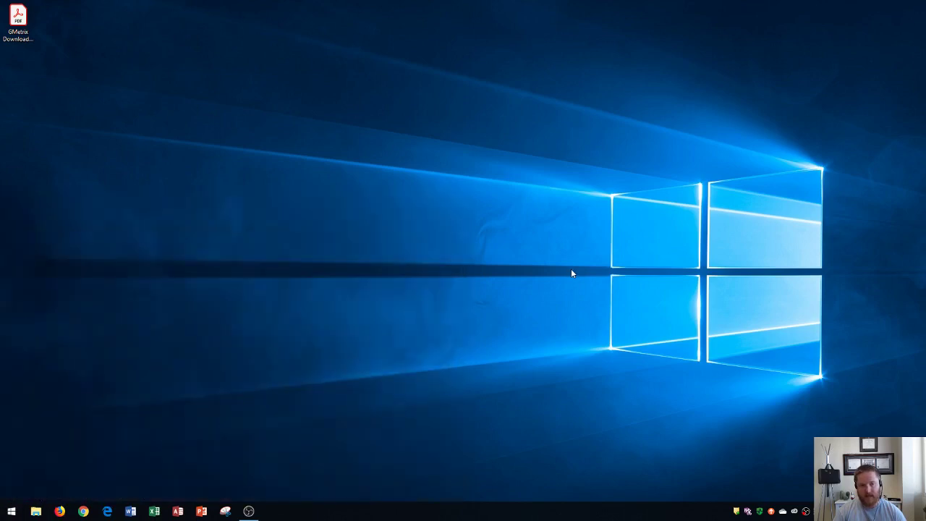
{"action": "key", "text": "super"}
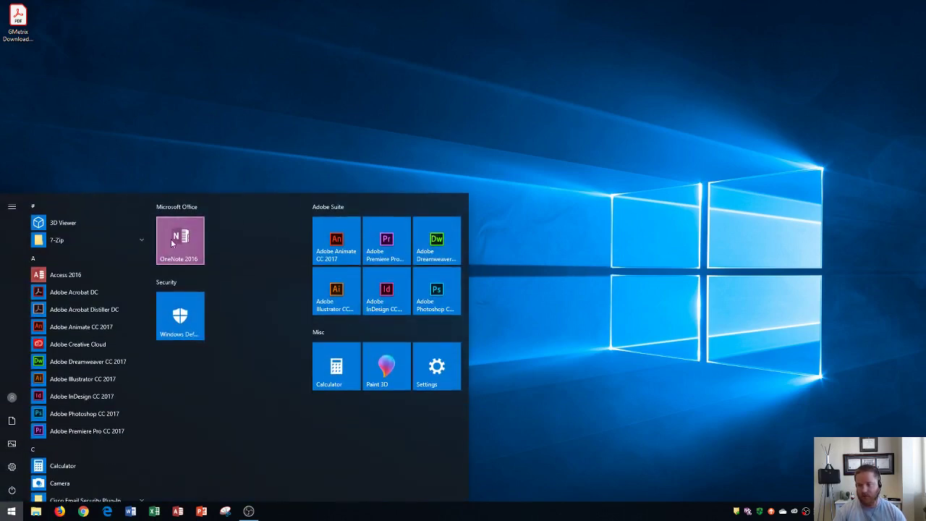
{"action": "left_click", "coordinate": [646, 154]}
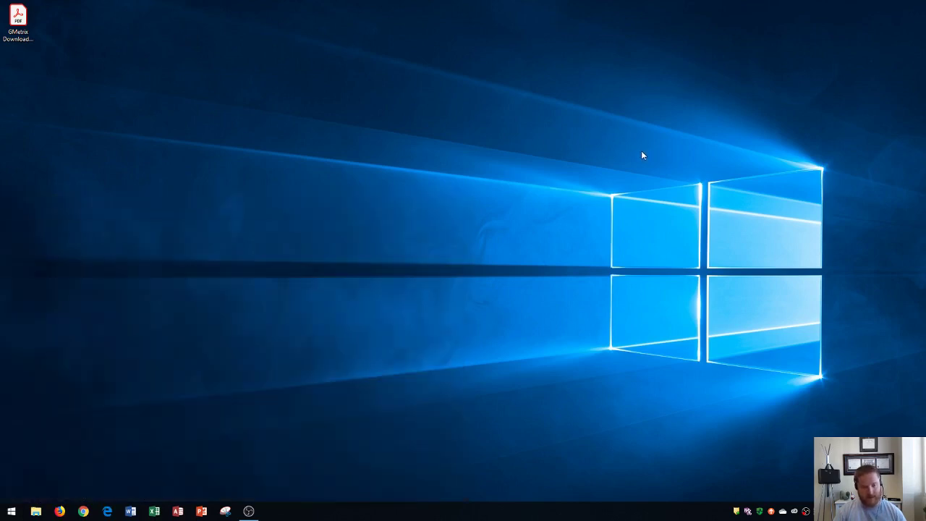
{"action": "key", "text": "super"}
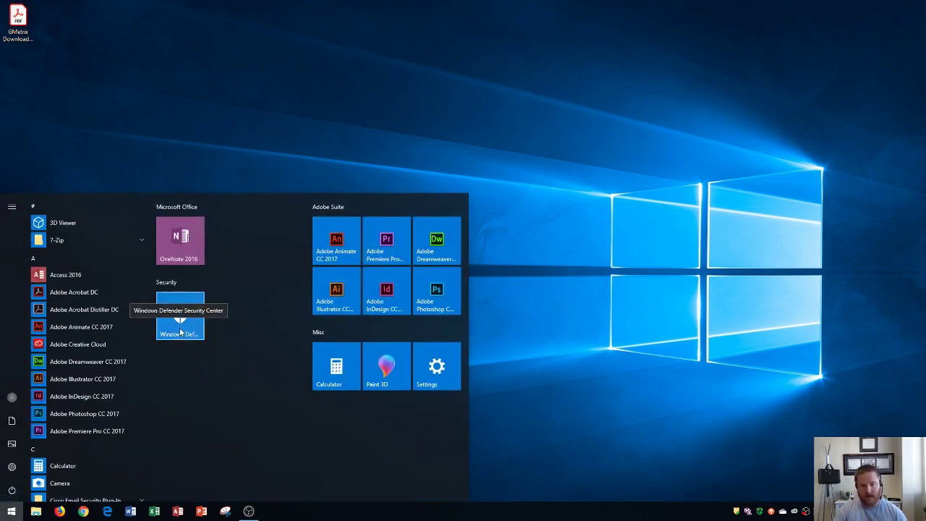
{"action": "left_click", "coordinate": [612, 136]}
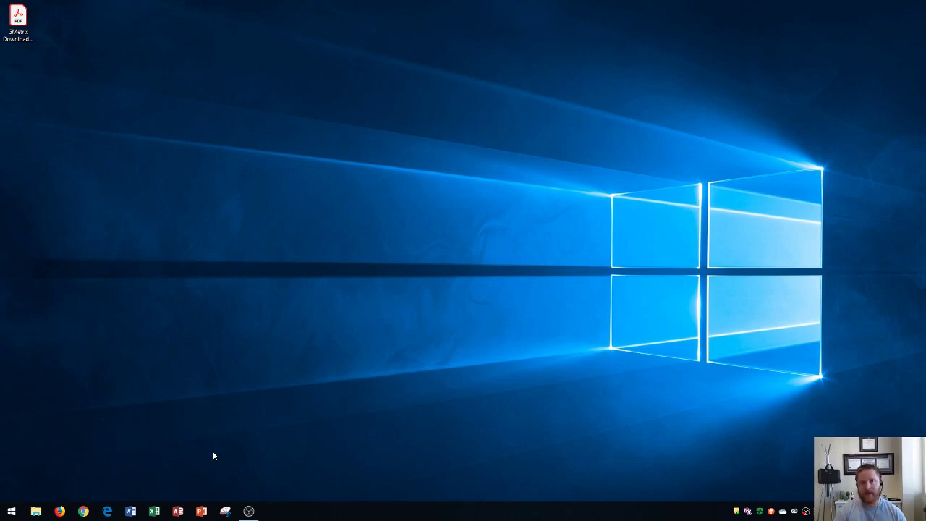
{"action": "key", "text": "super"}
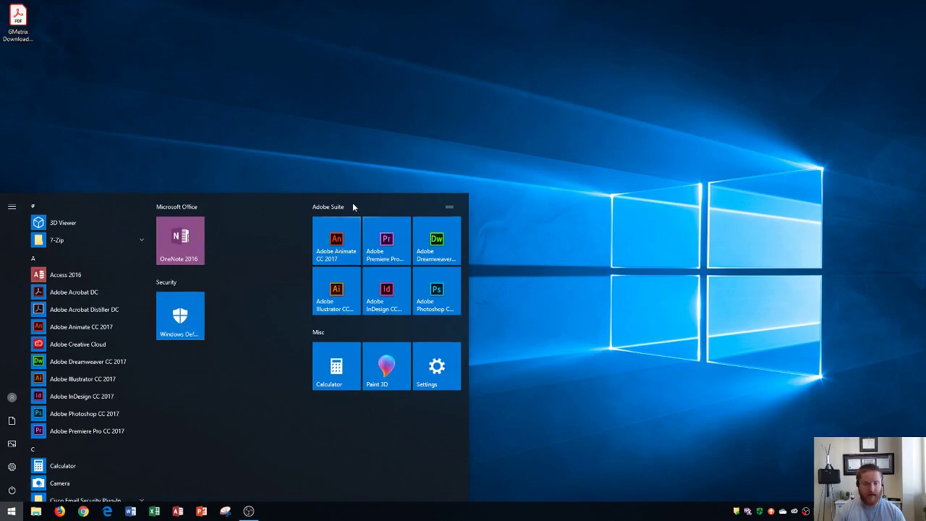
{"action": "left_click", "coordinate": [440, 146]}
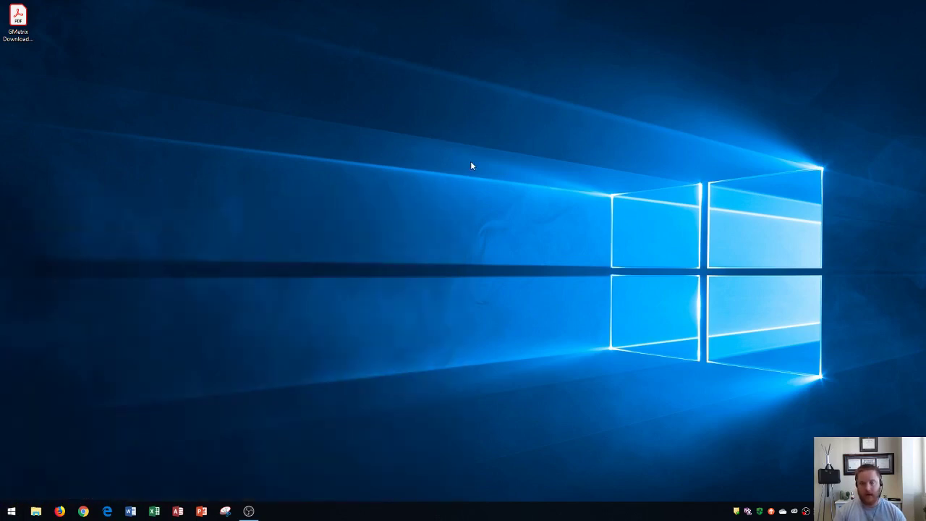